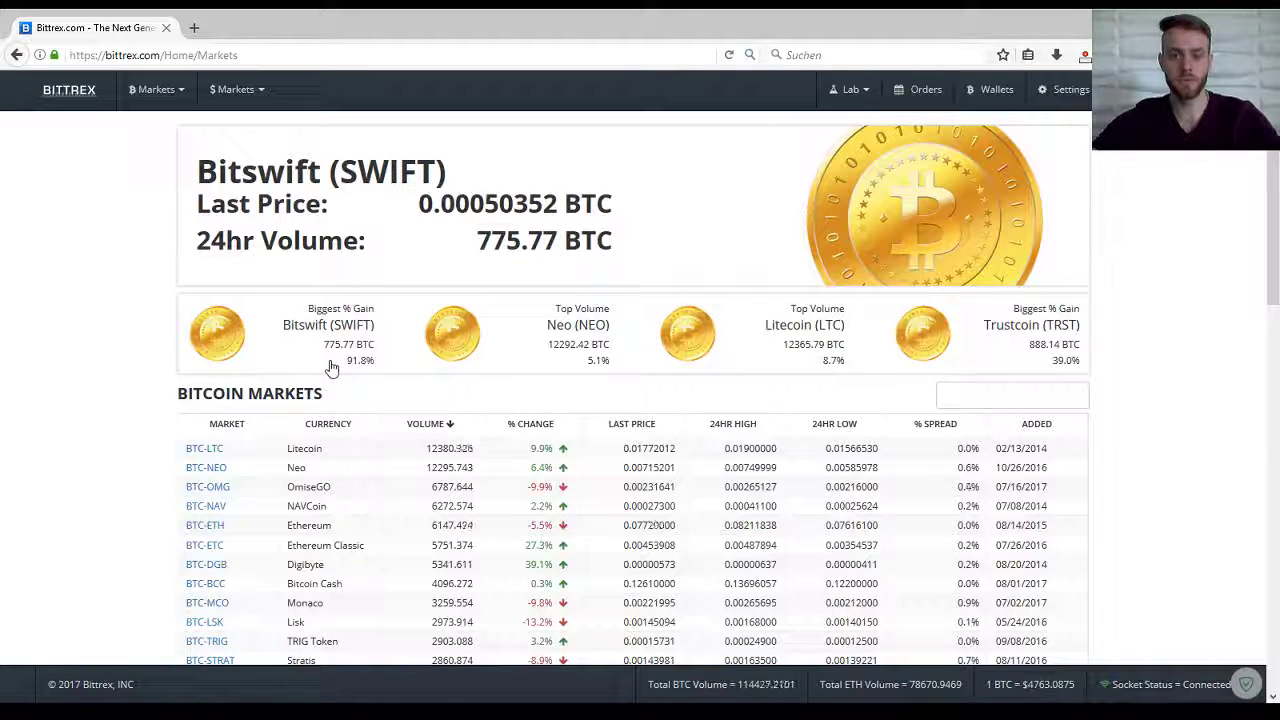
# Look over the Bitcoin markets list, and search the wallet's account balances for "bitcoin".
pyautogui.scroll(-3, 1052, 376)
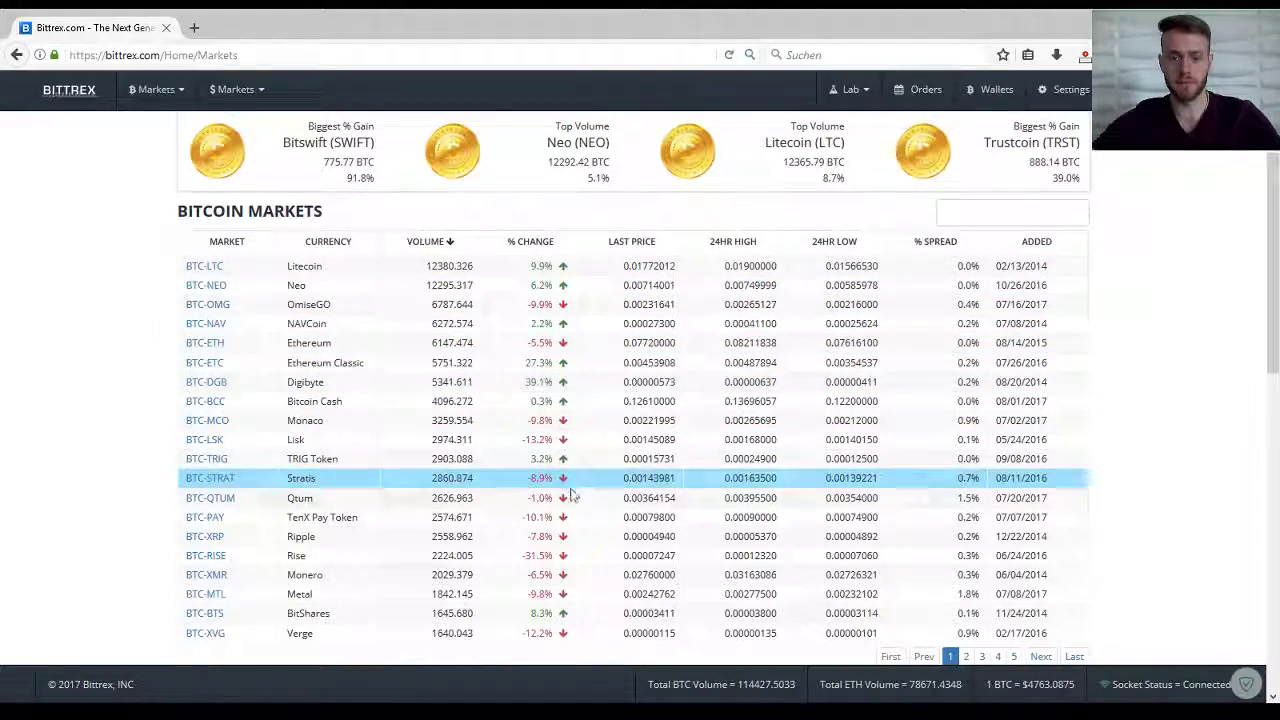
pyautogui.scroll(-2, 571, 486)
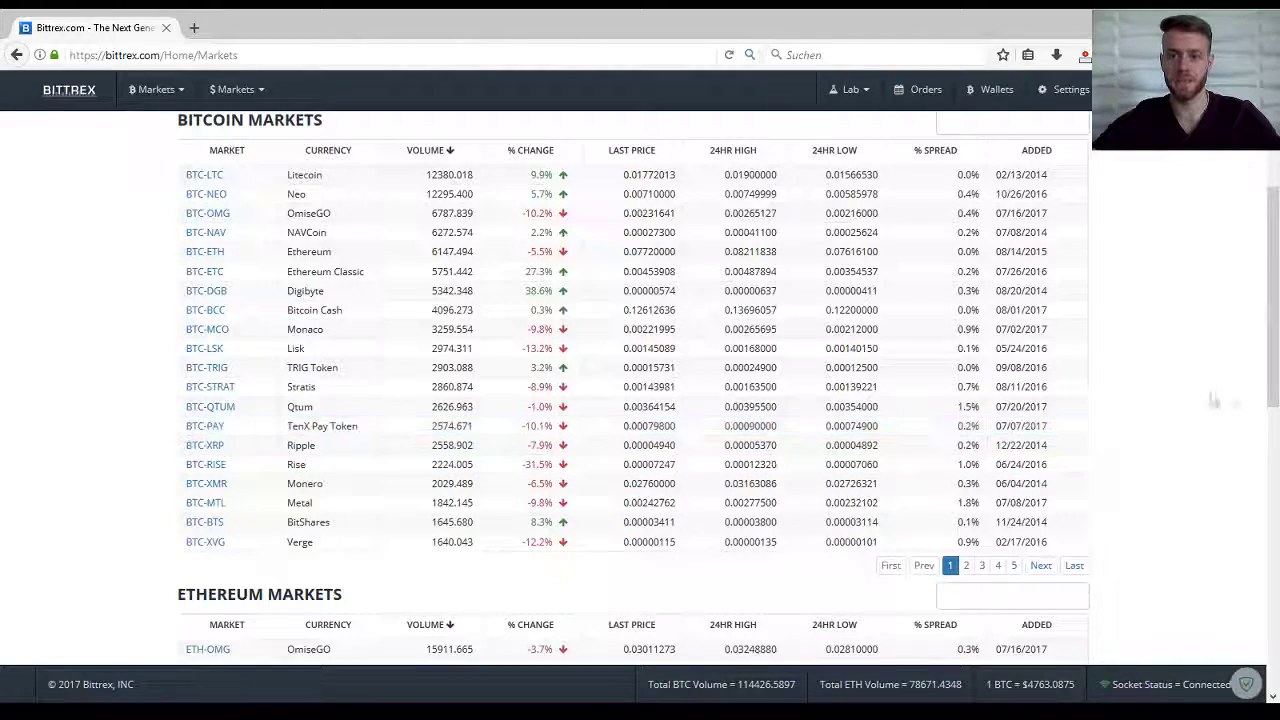
pyautogui.scroll(5, 1240, 399)
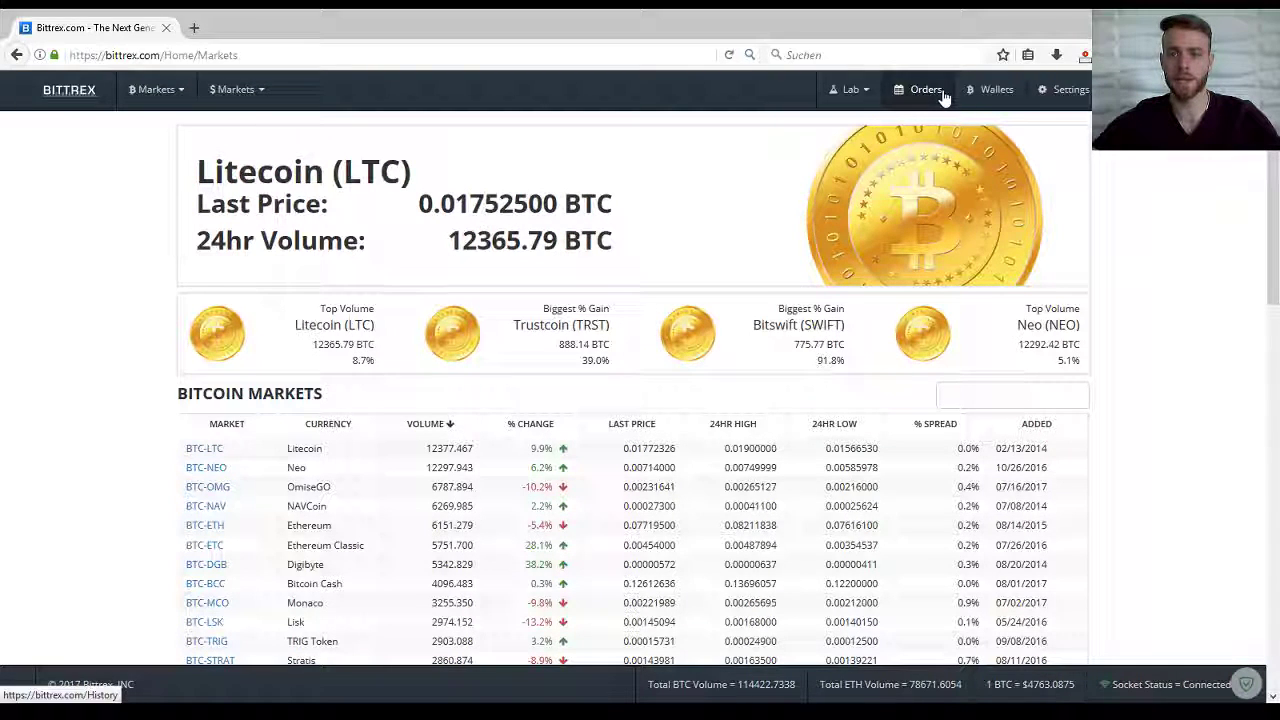
pyautogui.click(997, 90)
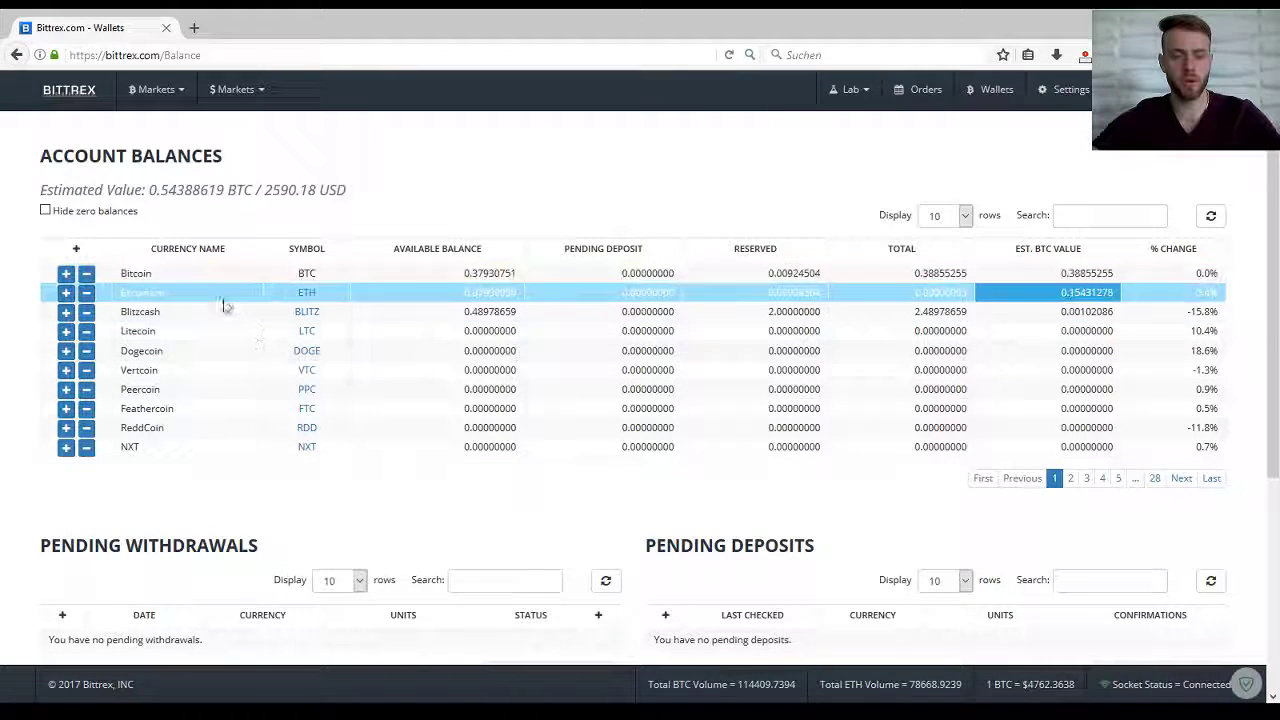
pyautogui.click(1116, 216)
pyautogui.write('bitc')
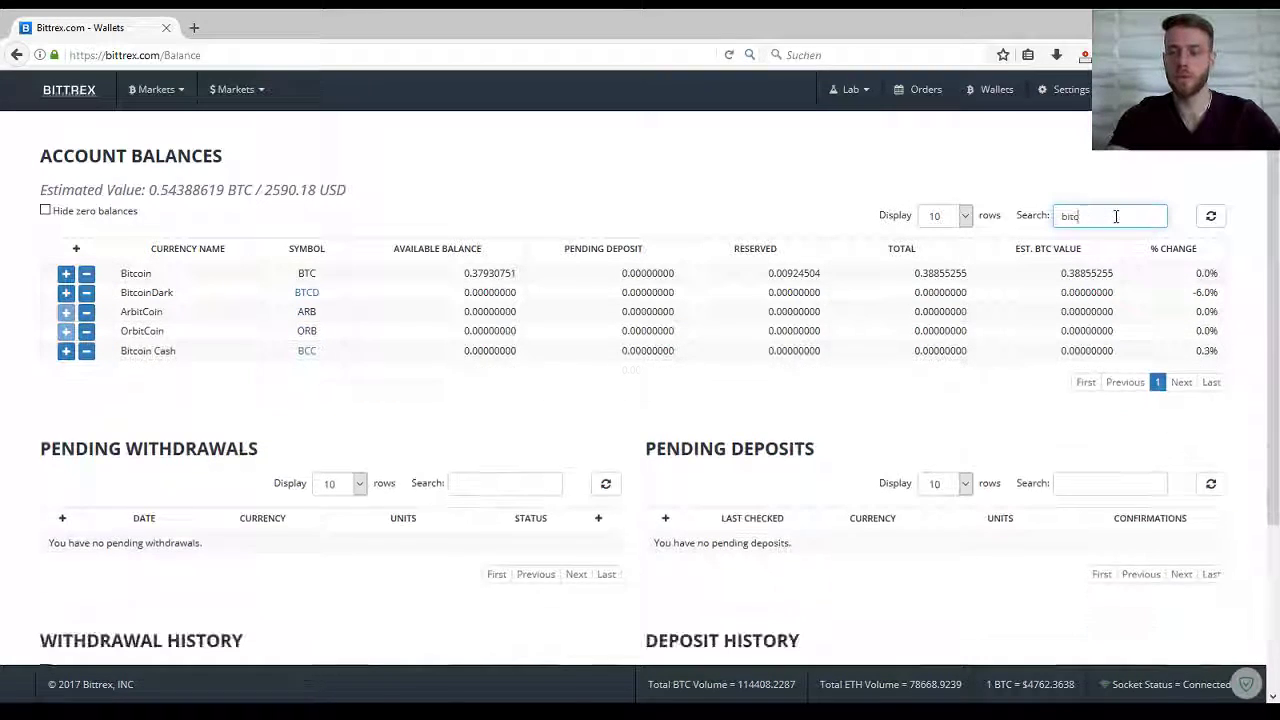
pyautogui.press('BackSpace')
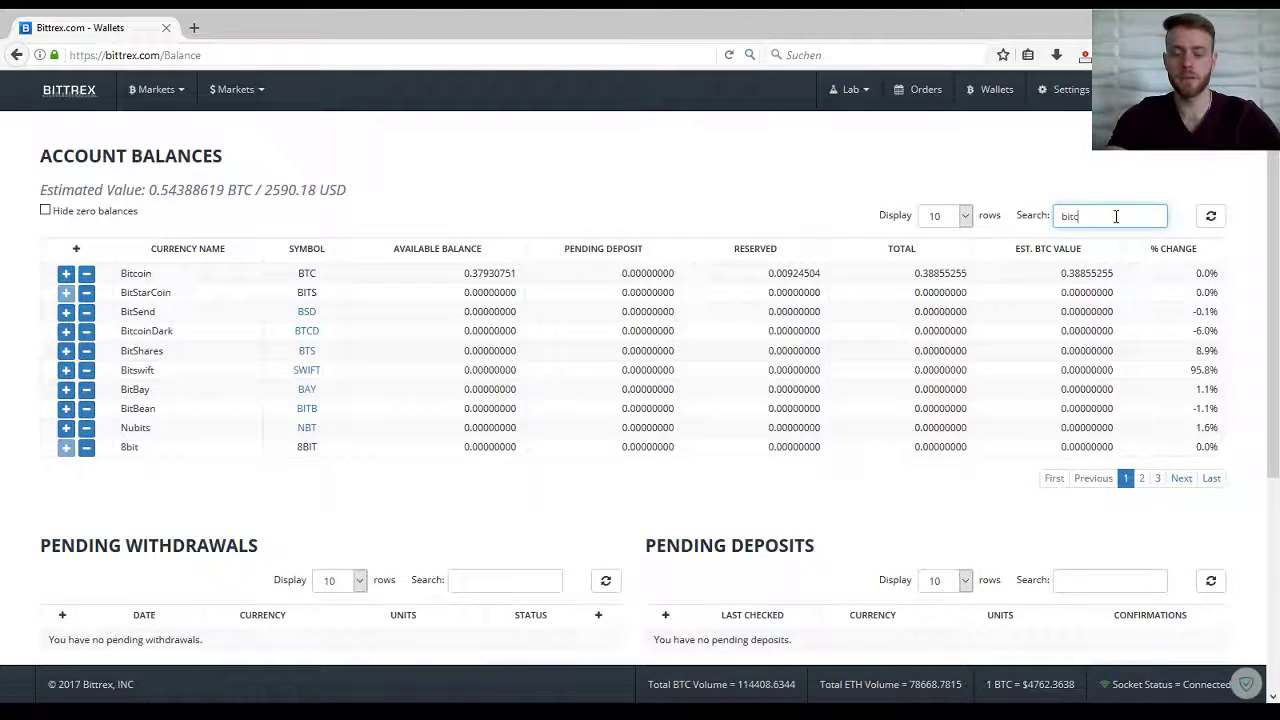
pyautogui.write('coin')
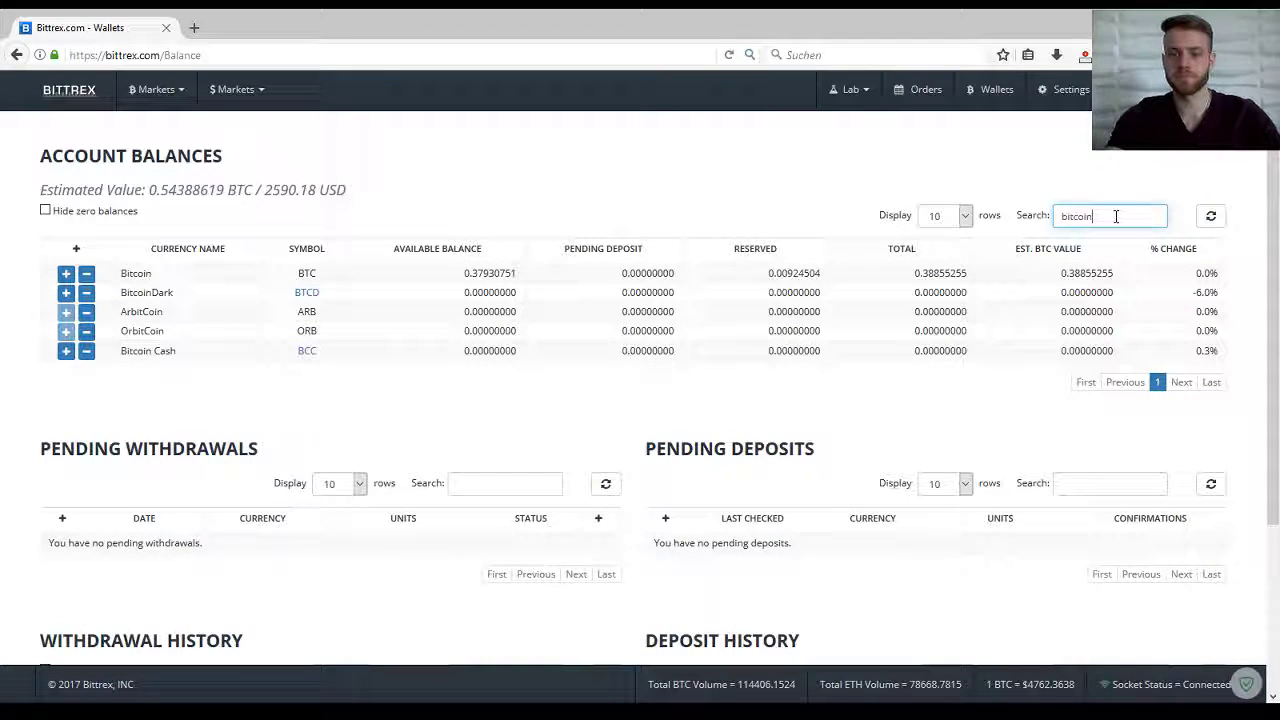
# View the Bitcoin deposit address from its row in the account balances, and close the deposit dialog.
pyautogui.tripleClick(135, 289)
pyautogui.tripleClick(135, 274)
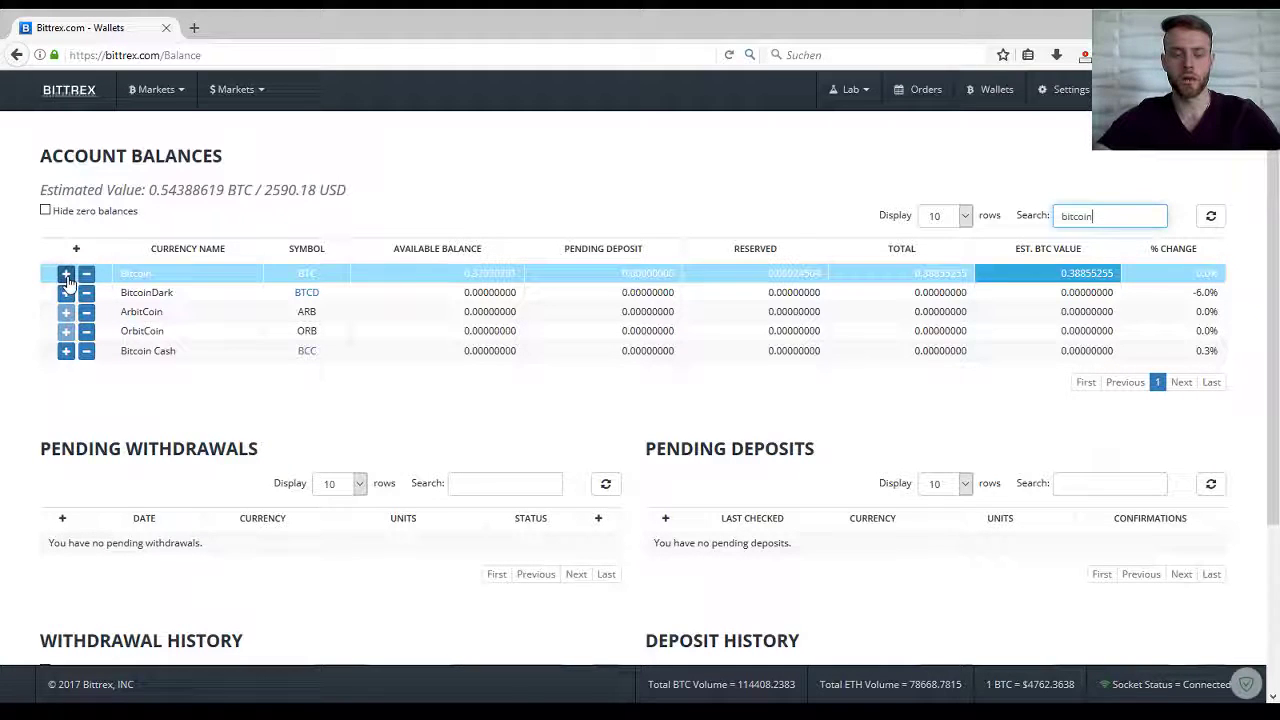
pyautogui.click(66, 280)
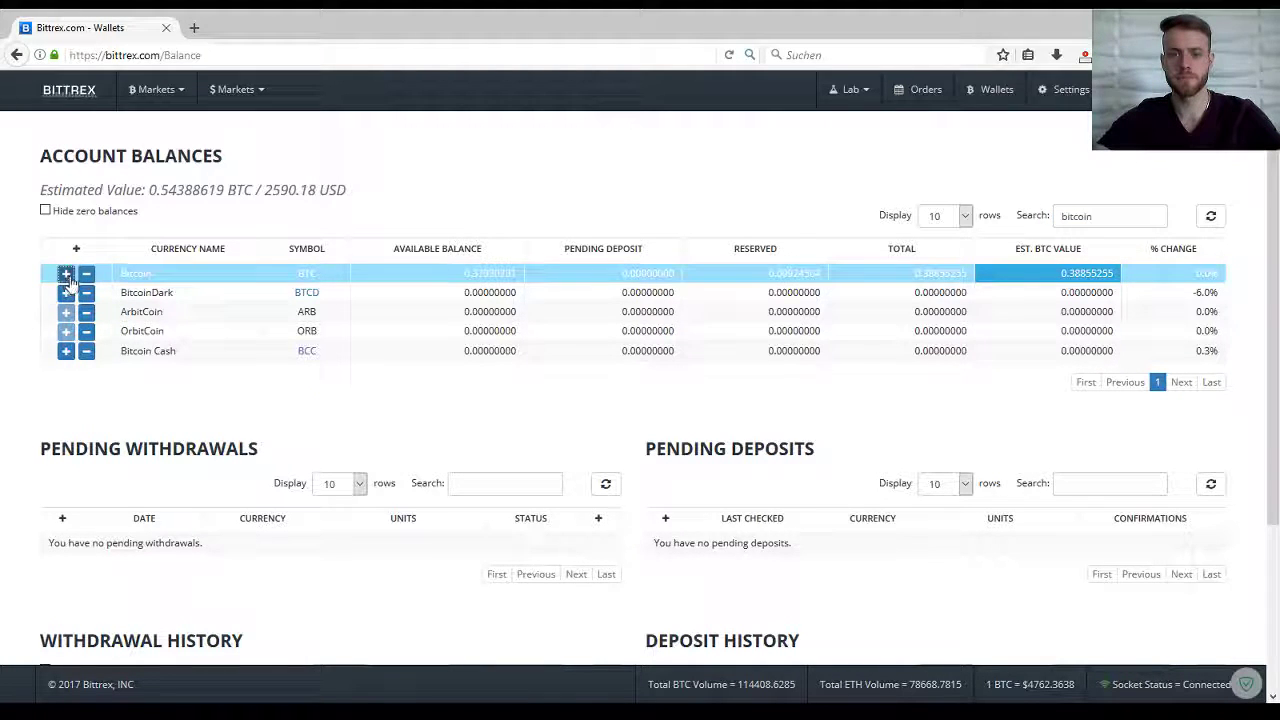
pyautogui.click(66, 280)
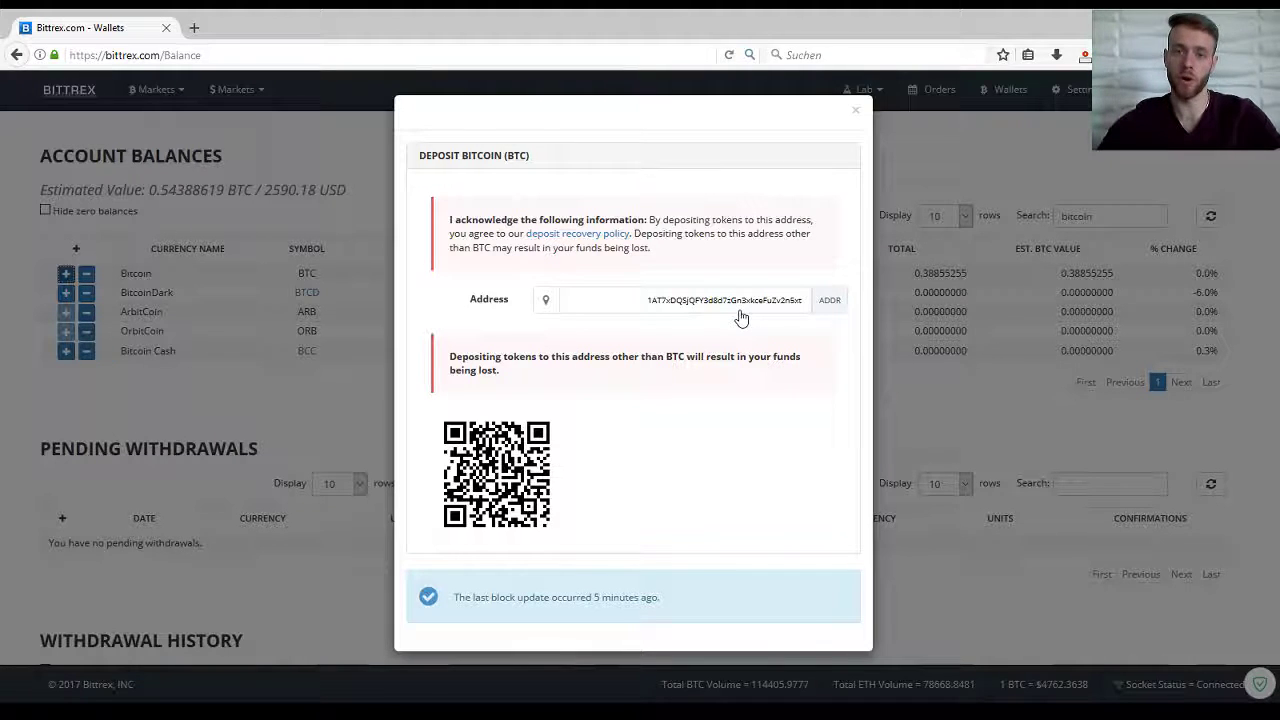
pyautogui.click(857, 117)
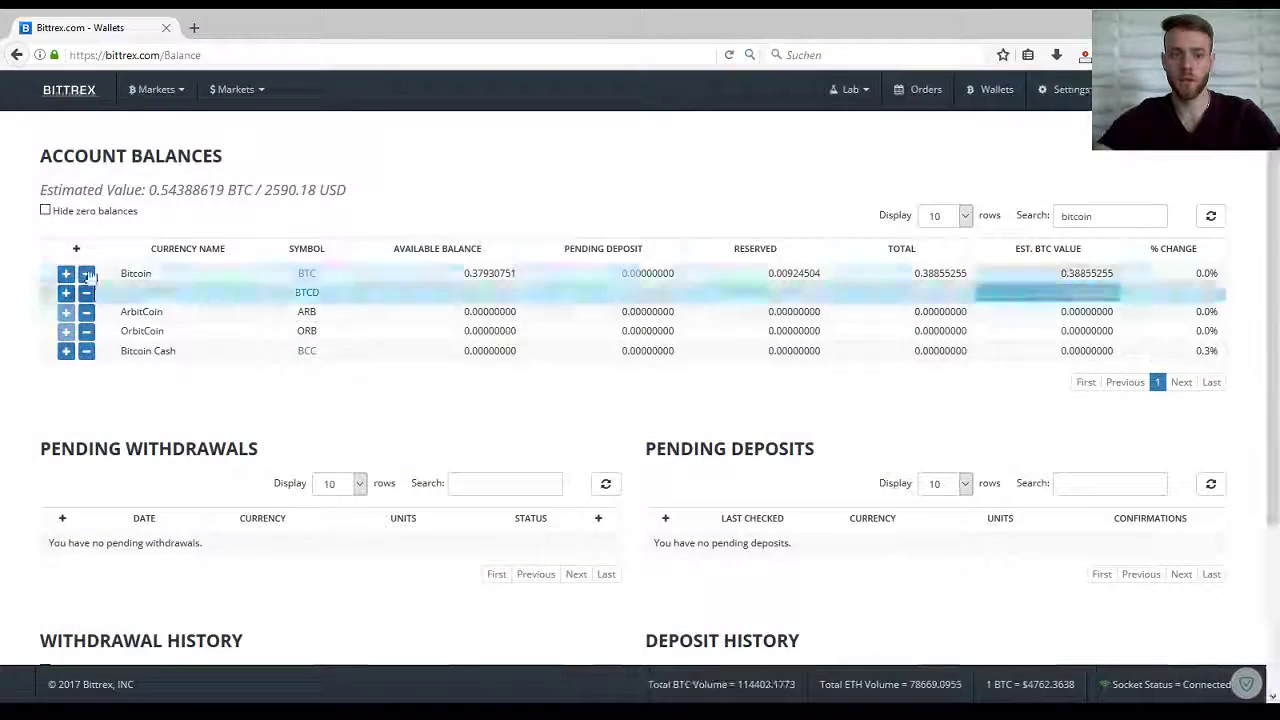
# Inspect the address, quantity and transaction fee fields of the Bitcoin withdrawal form, and close it without withdrawing.
pyautogui.click(87, 275)
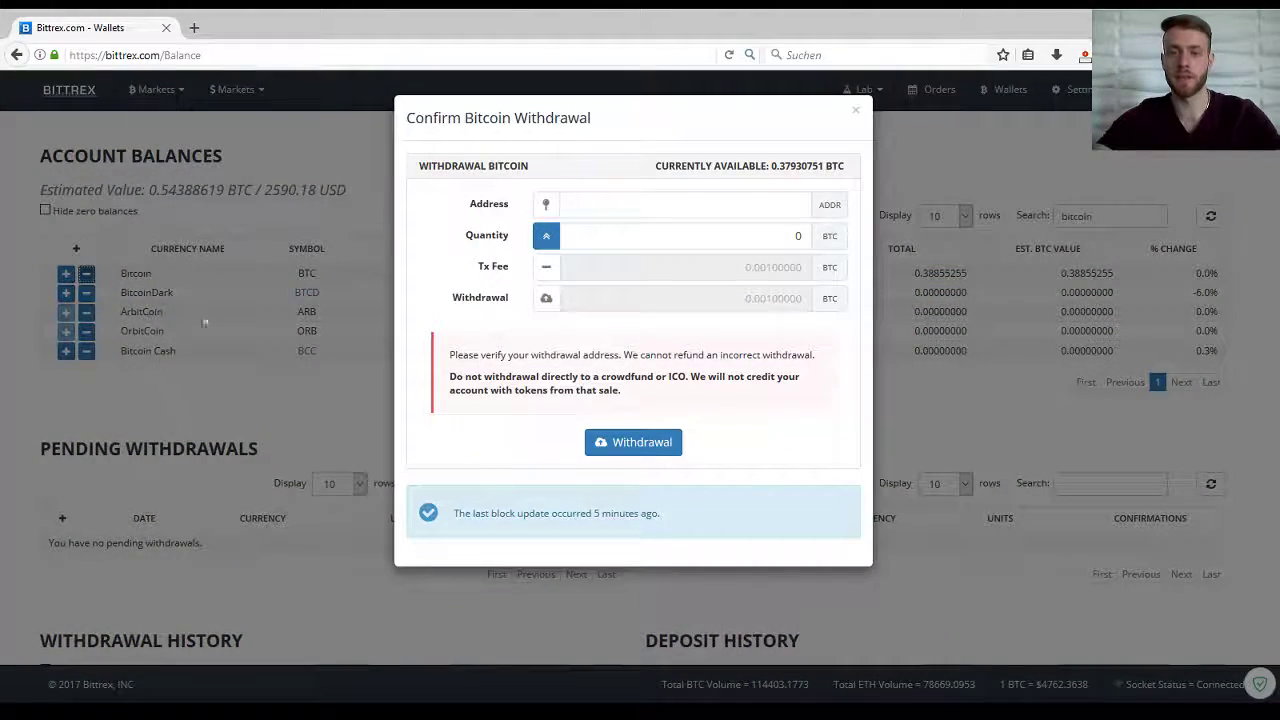
pyautogui.click(776, 204)
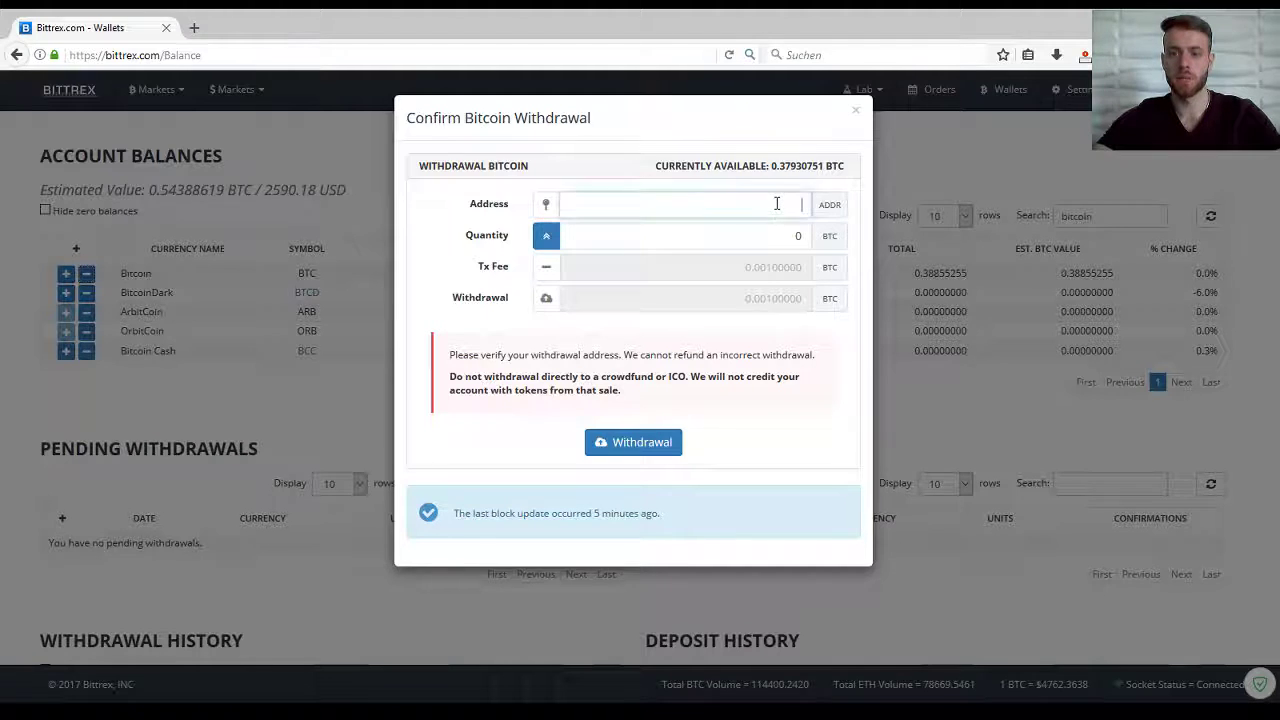
pyautogui.click(785, 236)
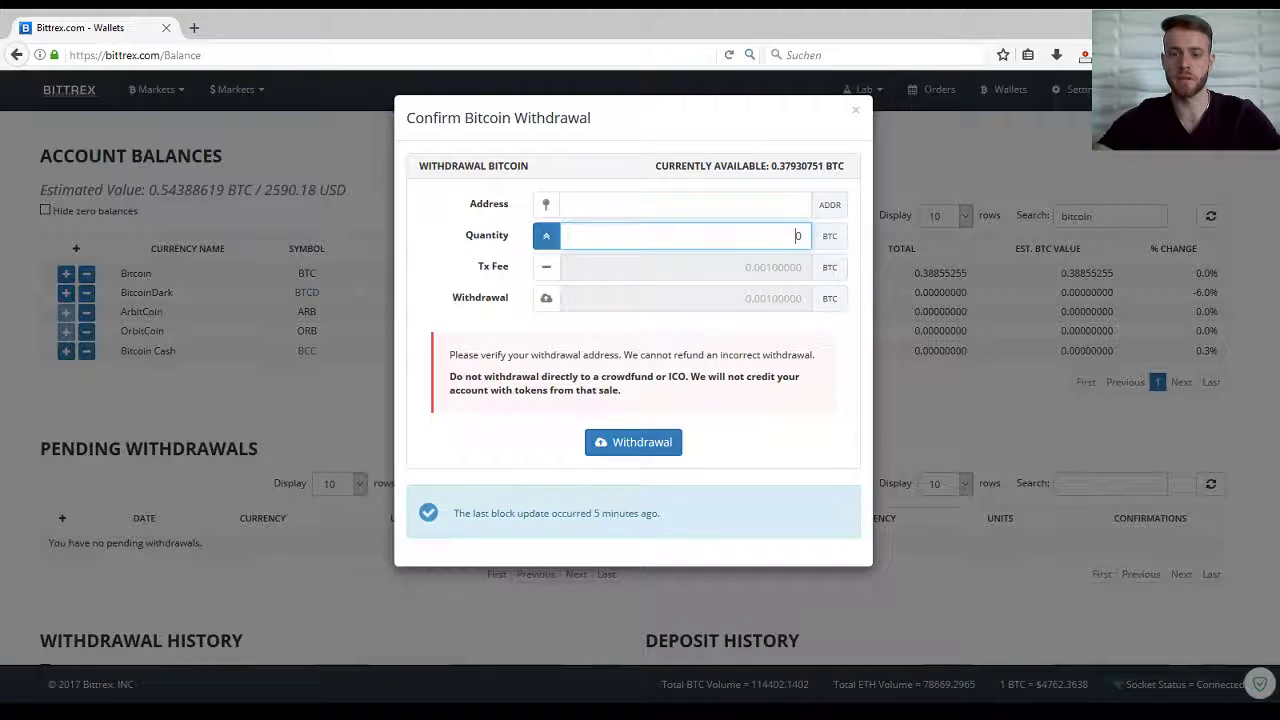
pyautogui.doubleClick(761, 270)
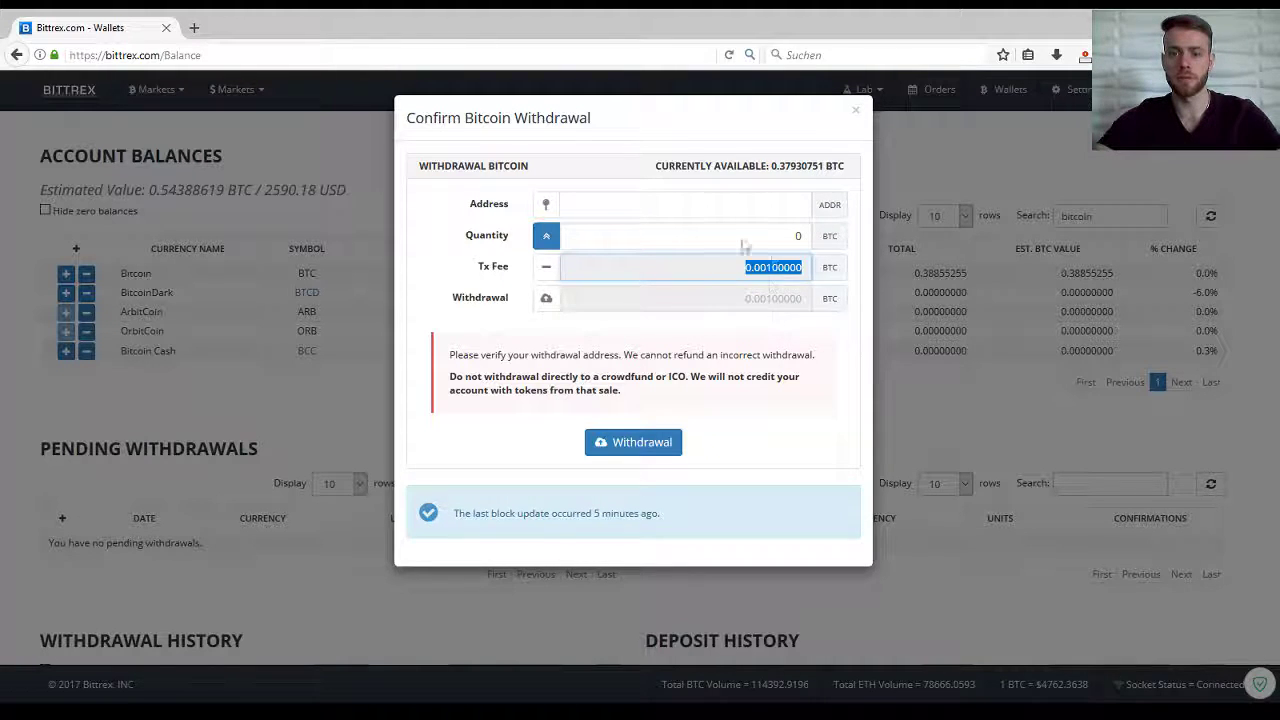
pyautogui.click(856, 113)
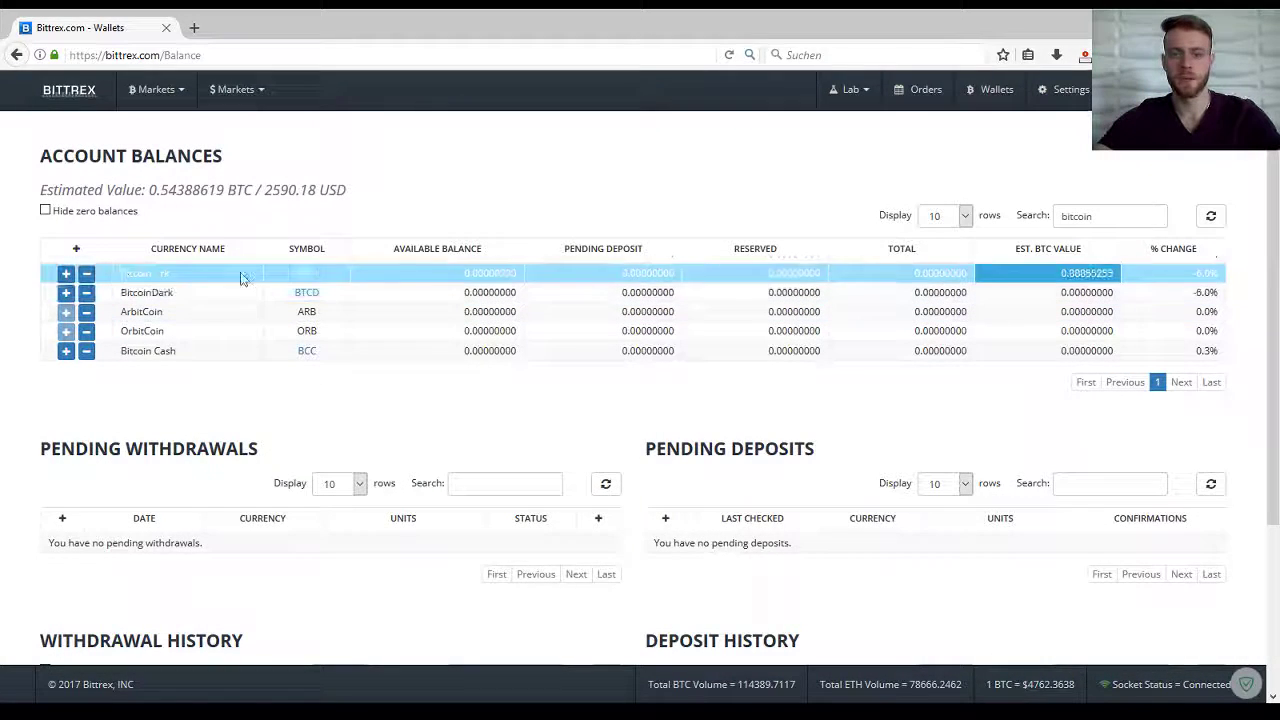
# Clear the account balances search and open the market page for Blitzcash (BLITZ).
pyautogui.moveTo(1108, 214); pyautogui.dragTo(966, 228)
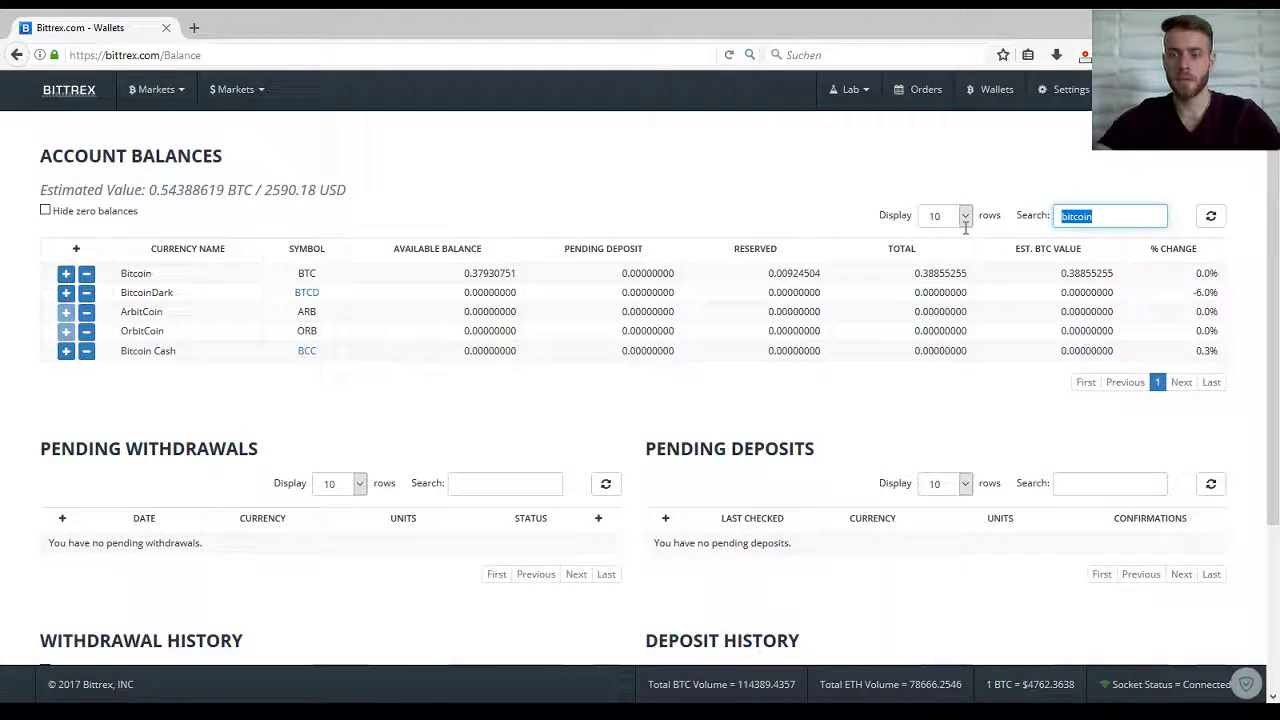
pyautogui.press('BackSpace')
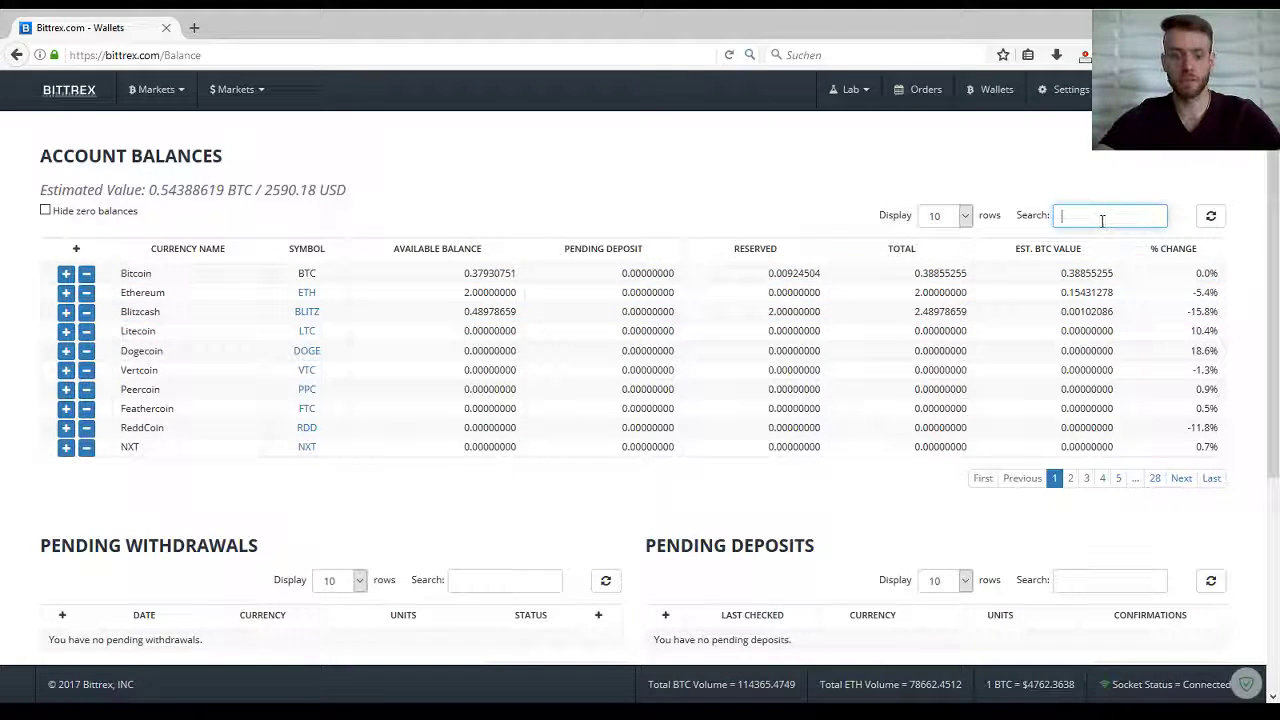
pyautogui.click(306, 314)
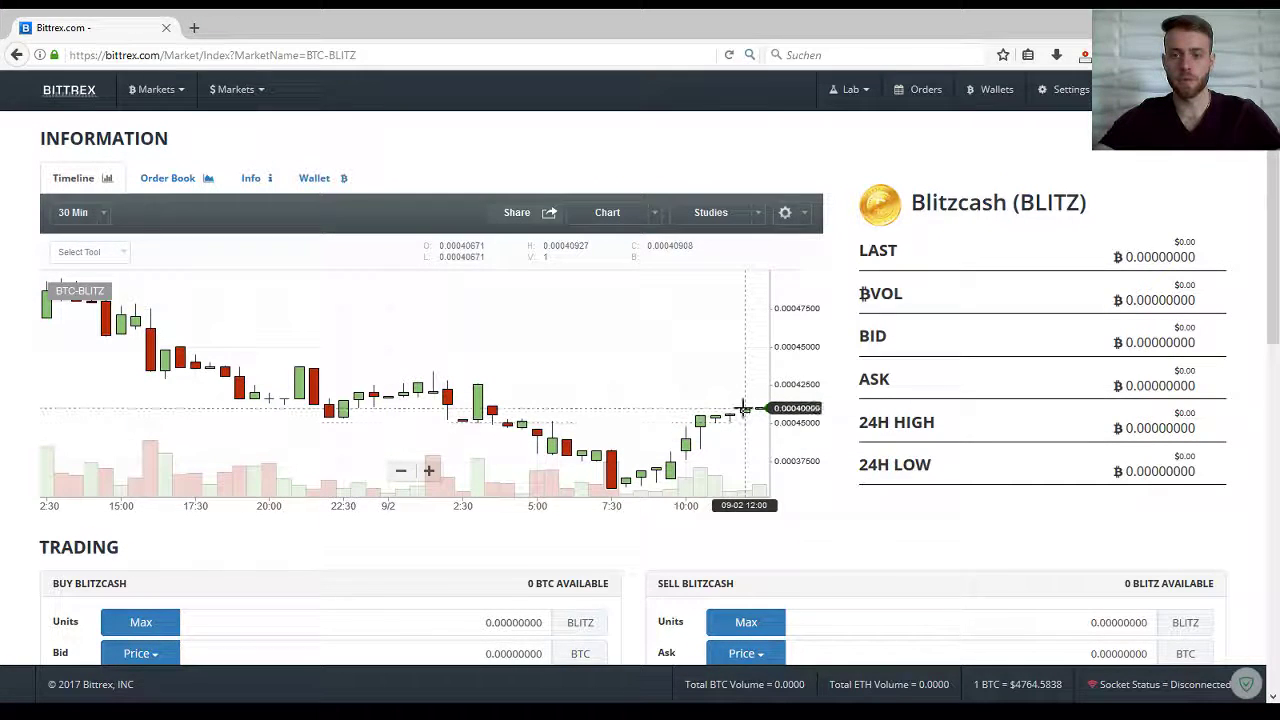
# Step the BTC-BLITZ chart's candle interval through 1 Min and 5 Min to 15 Min.
pyautogui.click(104, 216)
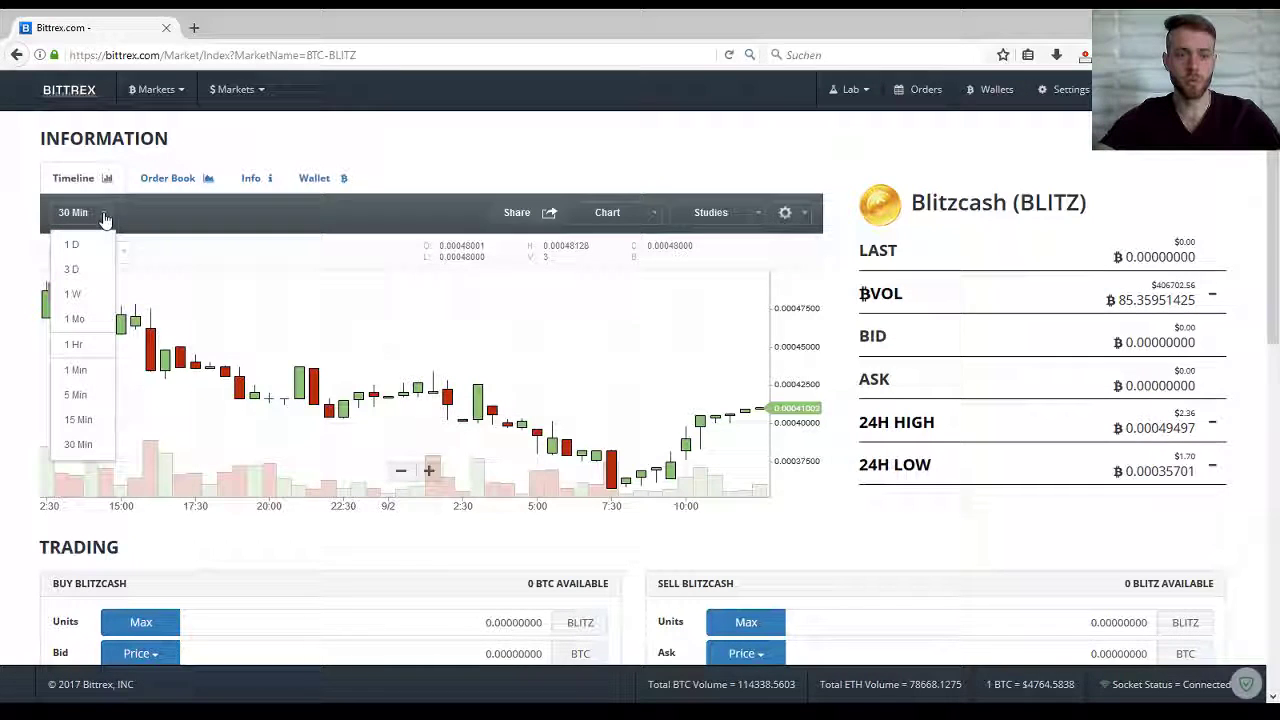
pyautogui.click(82, 373)
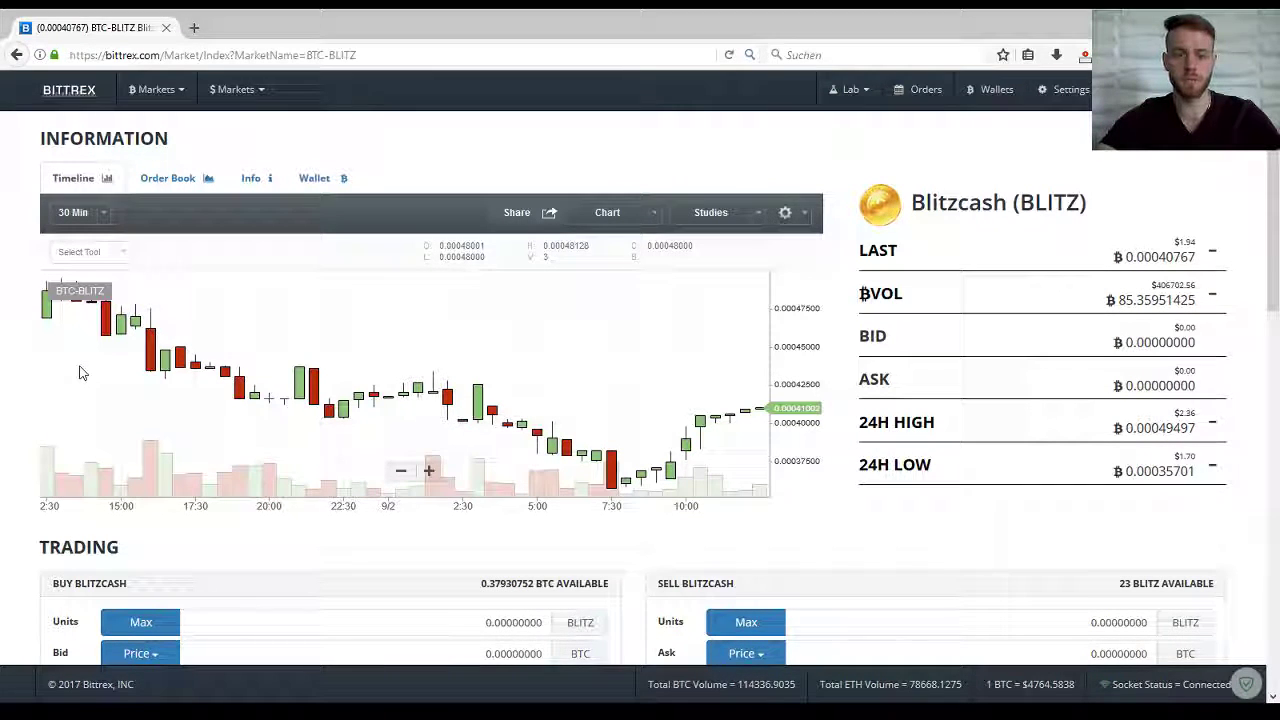
pyautogui.click(104, 216)
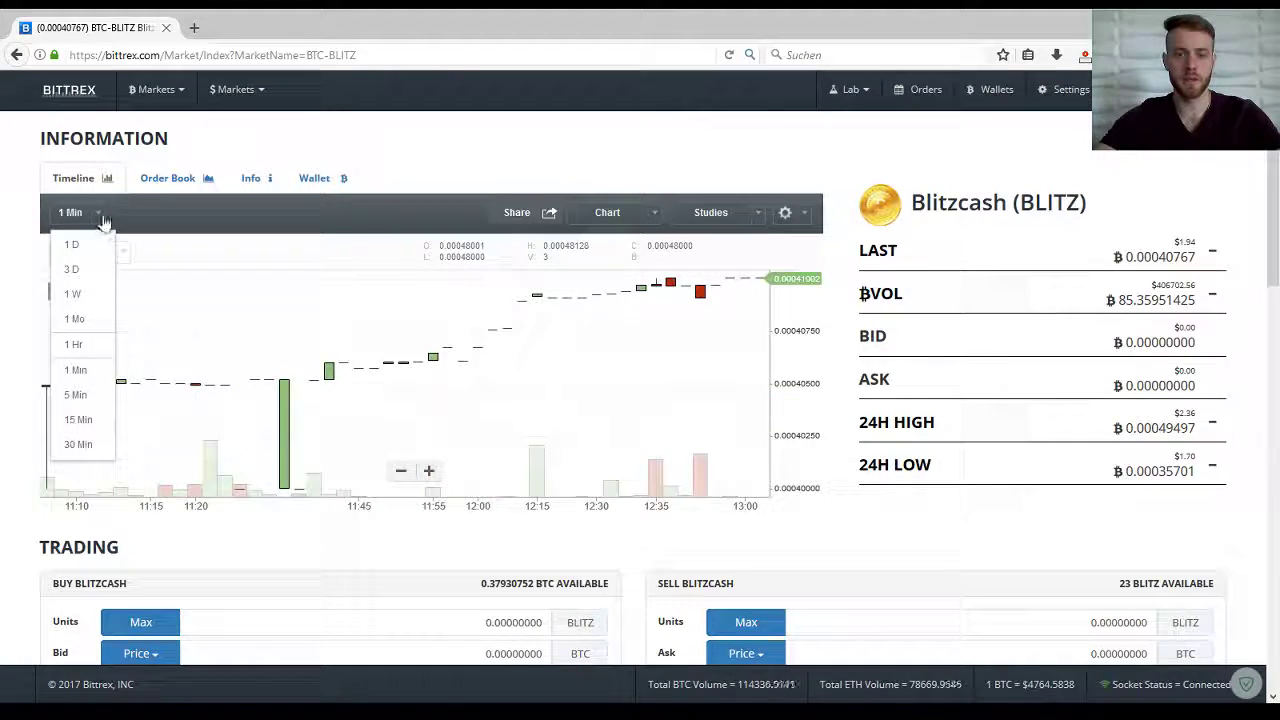
pyautogui.scroll(-4, 481, 379)
pyautogui.scroll(4, 480, 366)
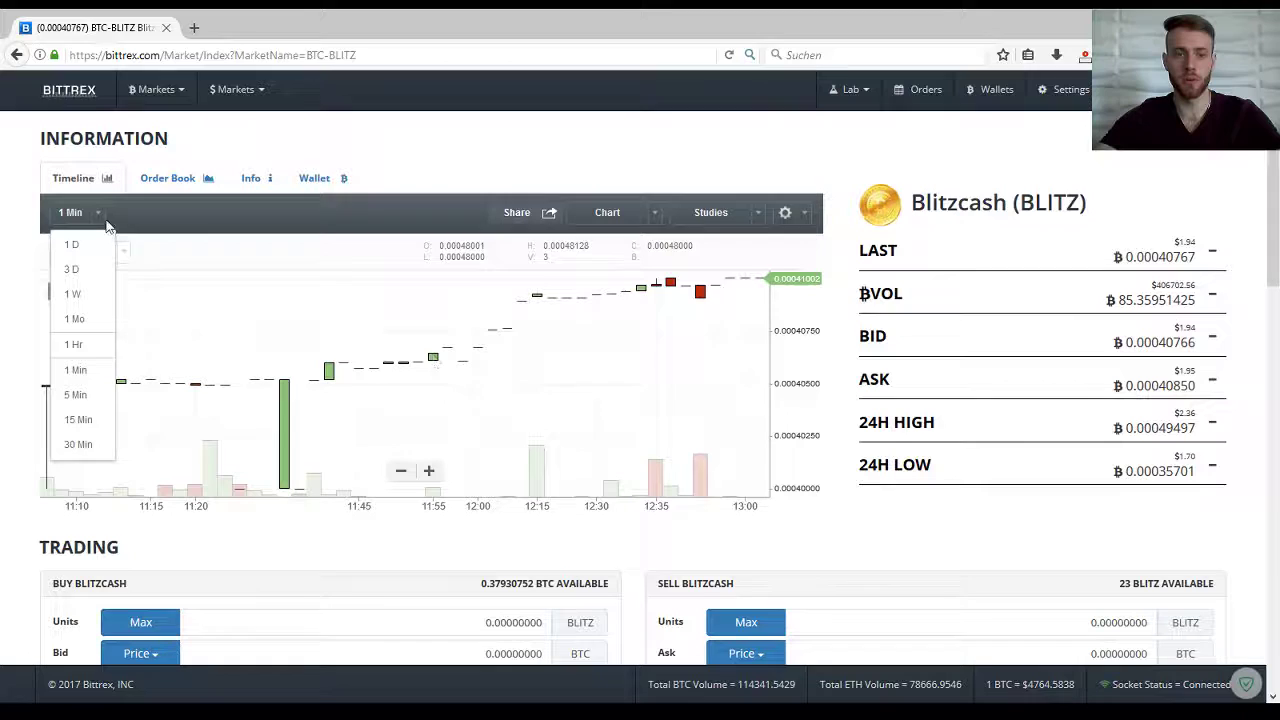
pyautogui.click(78, 399)
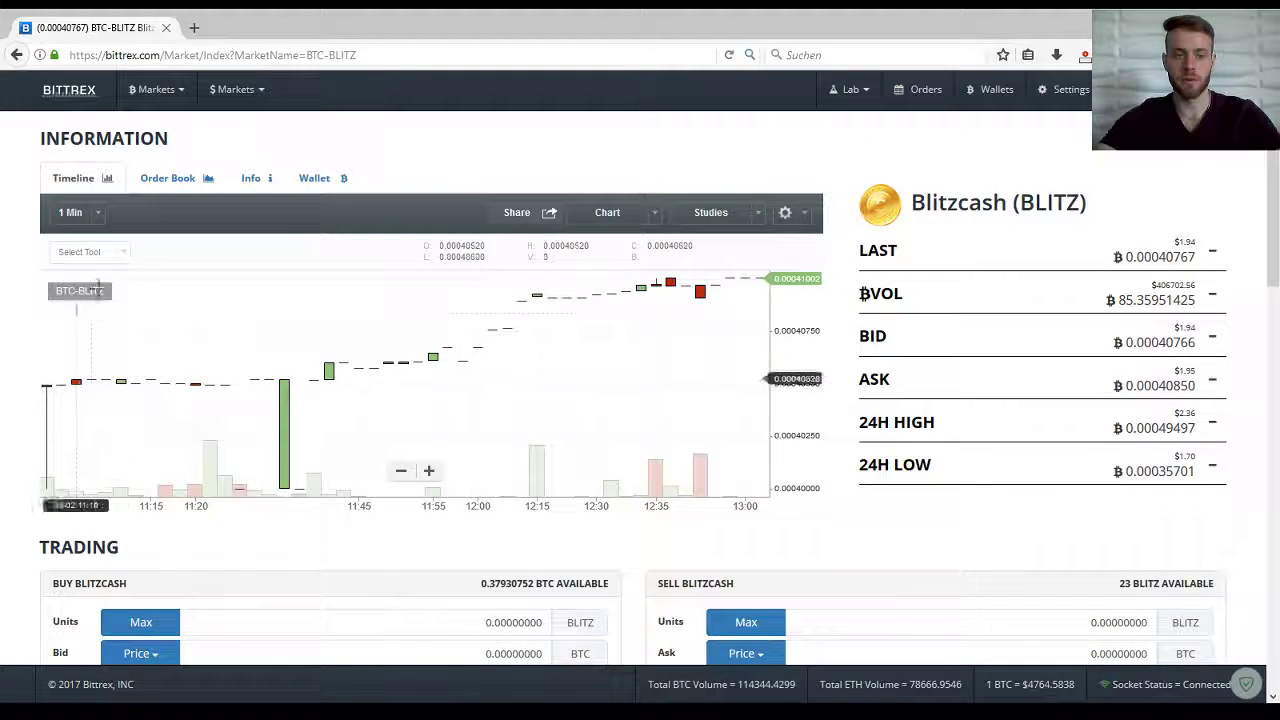
pyautogui.click(98, 216)
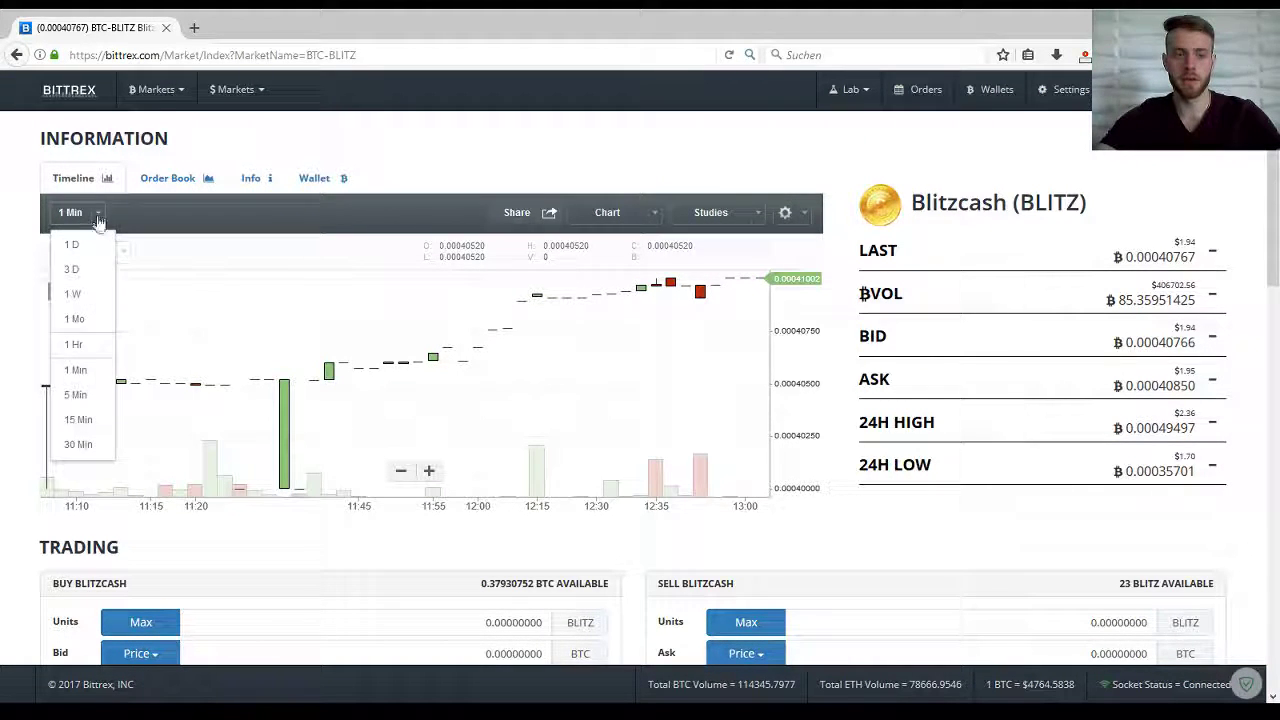
pyautogui.click(76, 395)
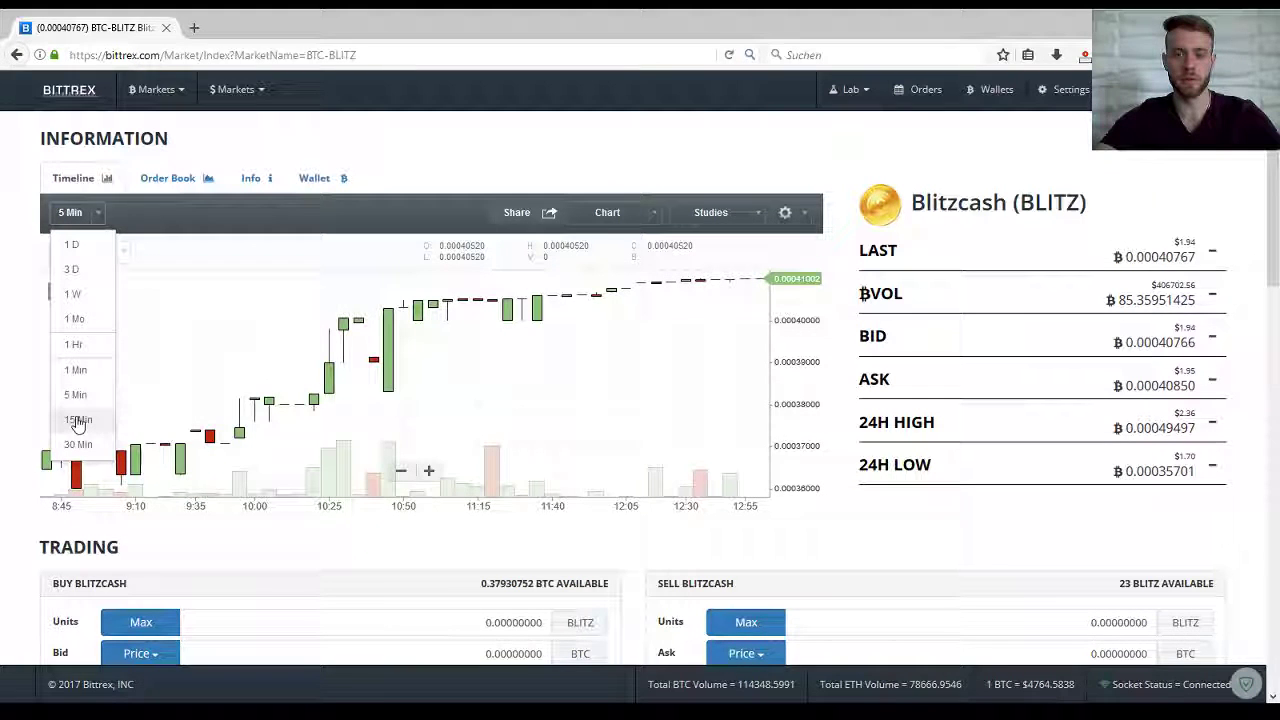
pyautogui.click(78, 420)
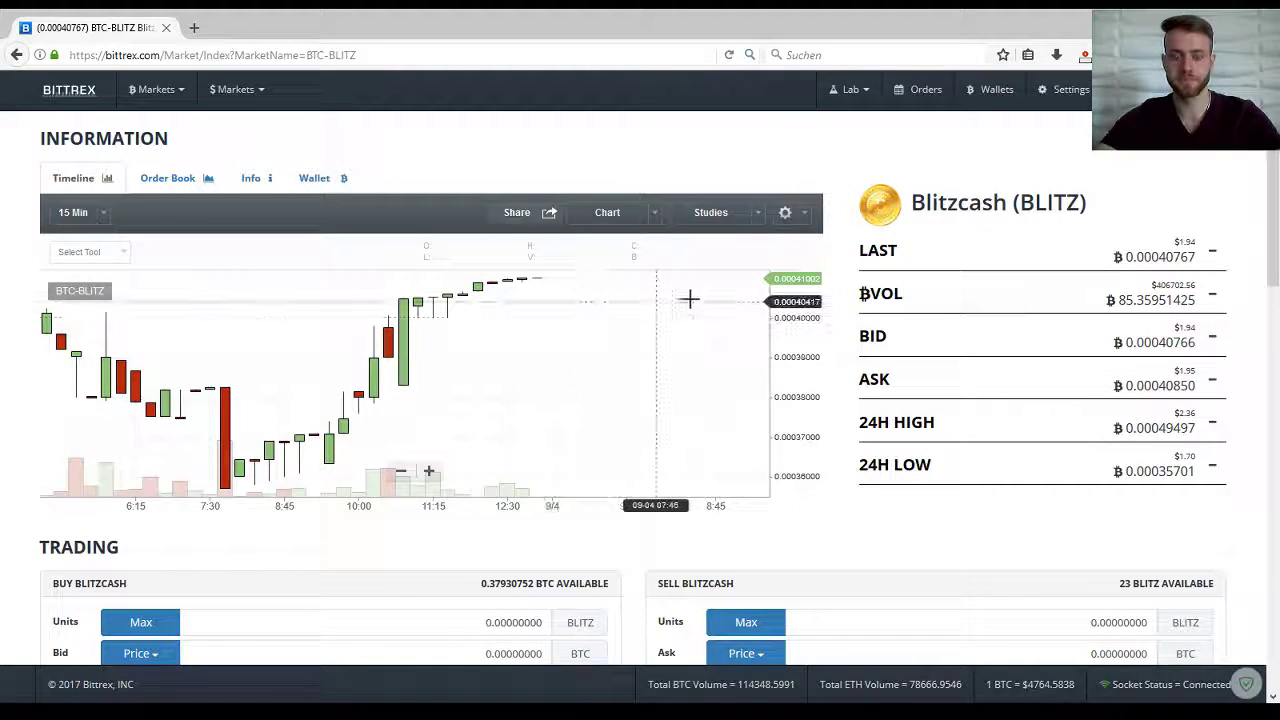
# Examine the Blitzcash price statistics, including the last price, and the trading forms and order book further down the page.
pyautogui.scroll(-2, 1013, 394)
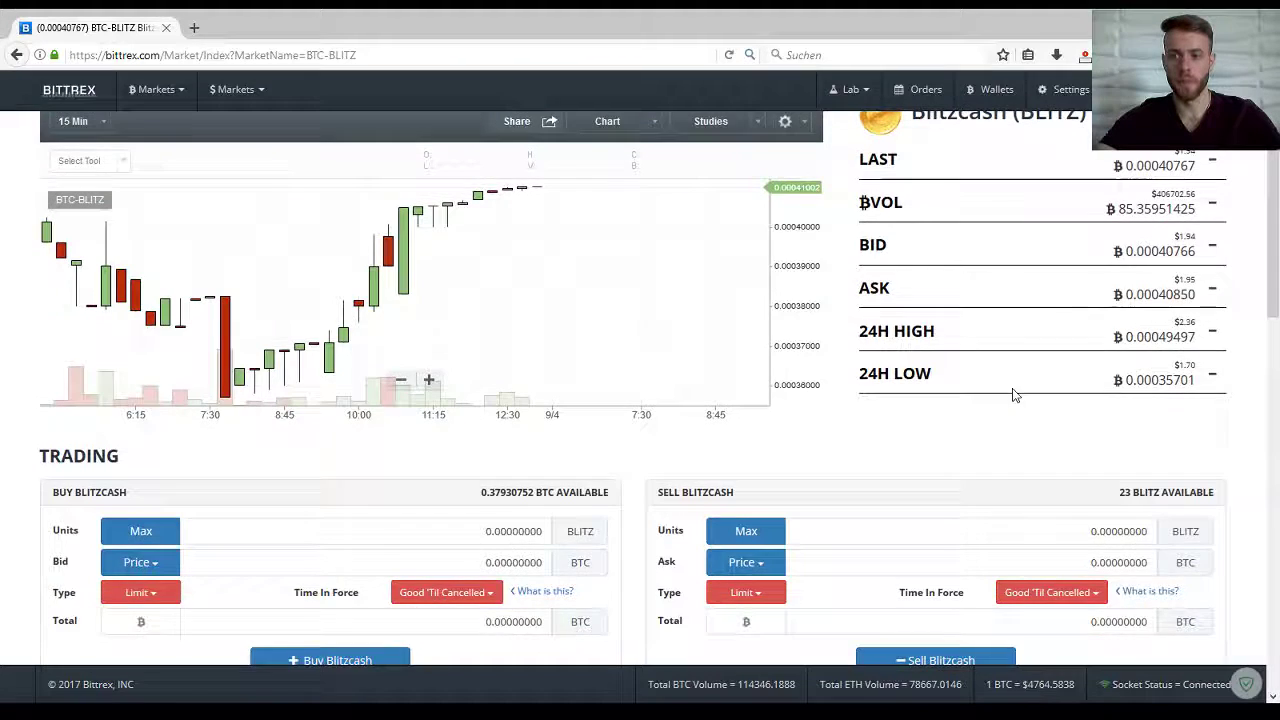
pyautogui.scroll(1, 1017, 395)
pyautogui.scroll(1, 1017, 395)
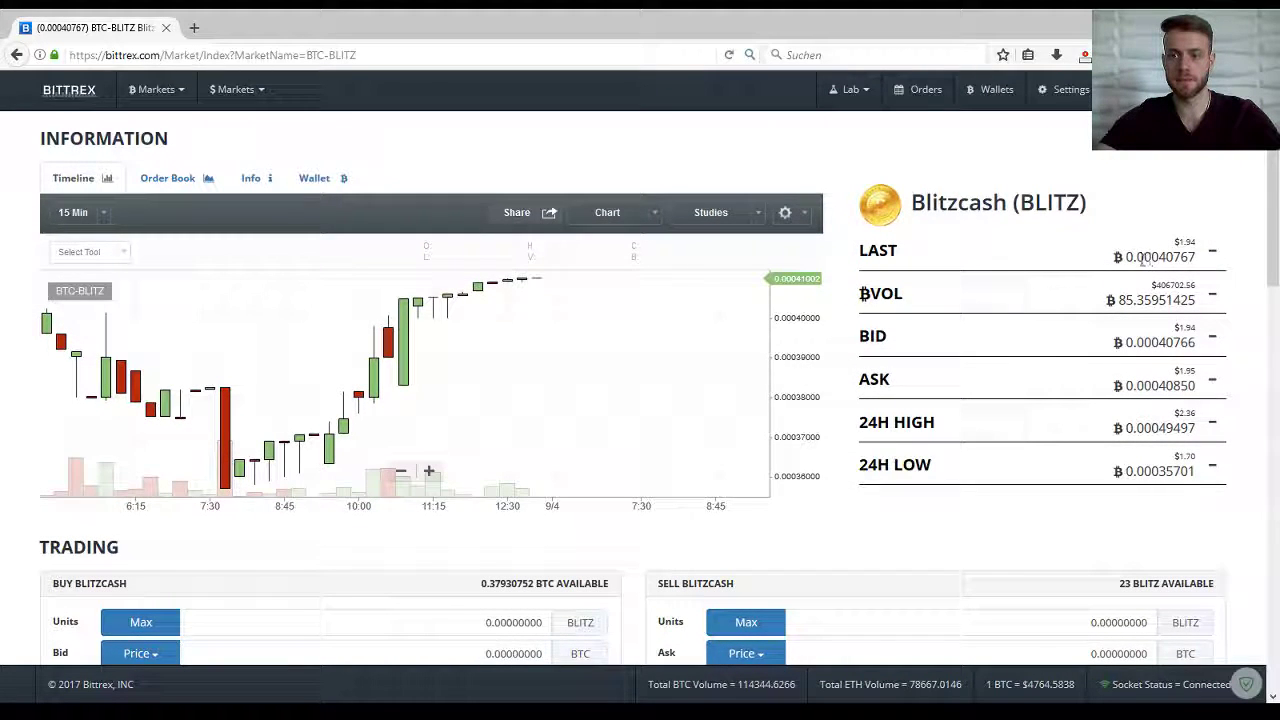
pyautogui.moveTo(1127, 257); pyautogui.dragTo(1200, 268)
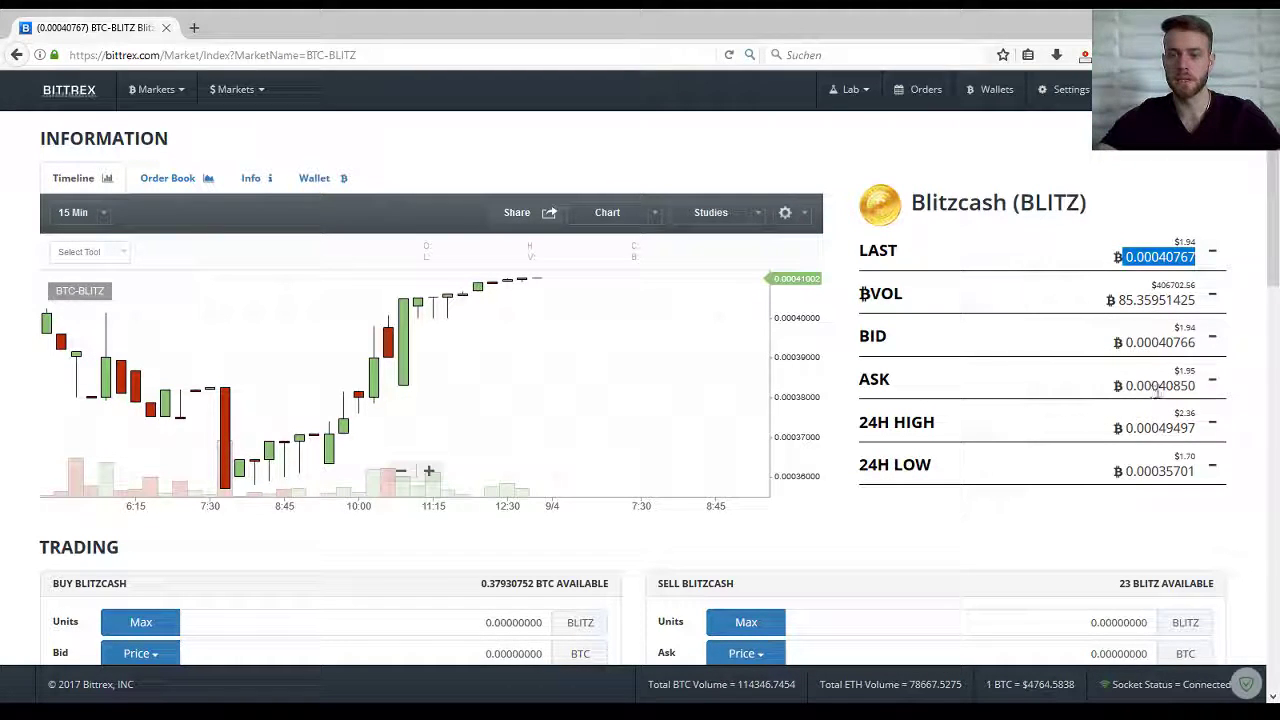
pyautogui.scroll(-3, 1165, 393)
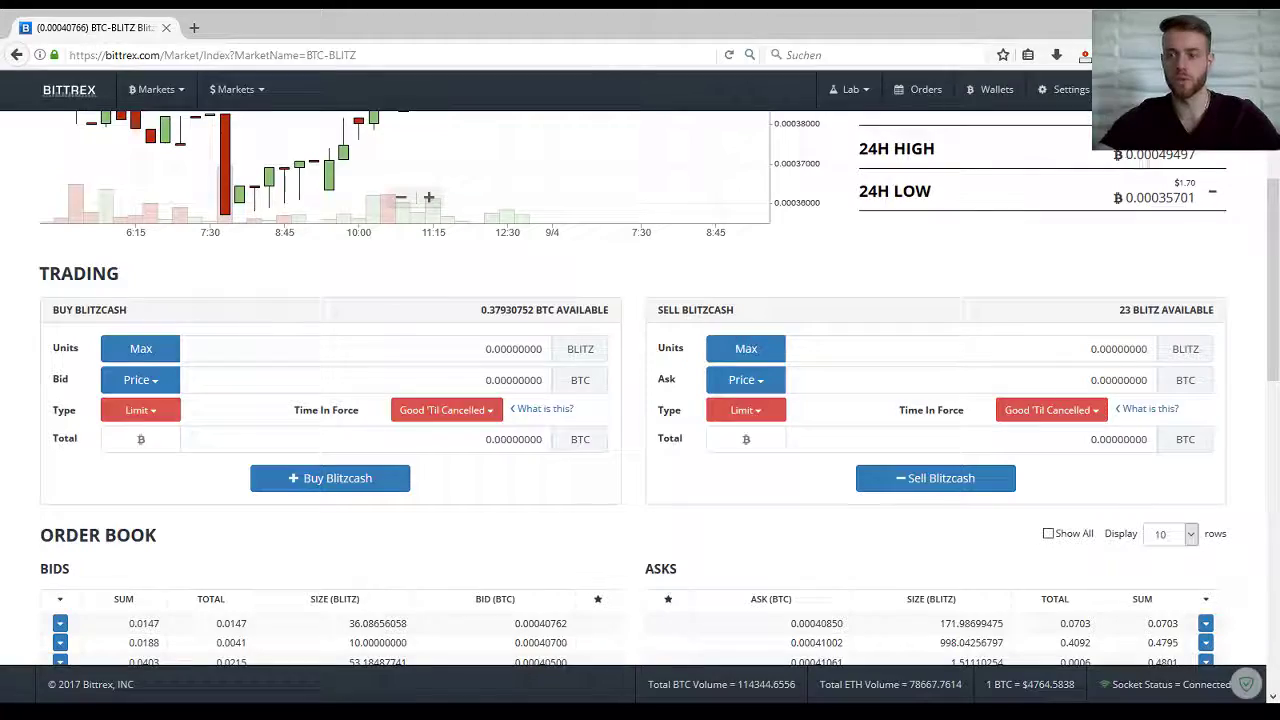
pyautogui.scroll(-3, 1025, 288)
pyautogui.scroll(3, 1025, 288)
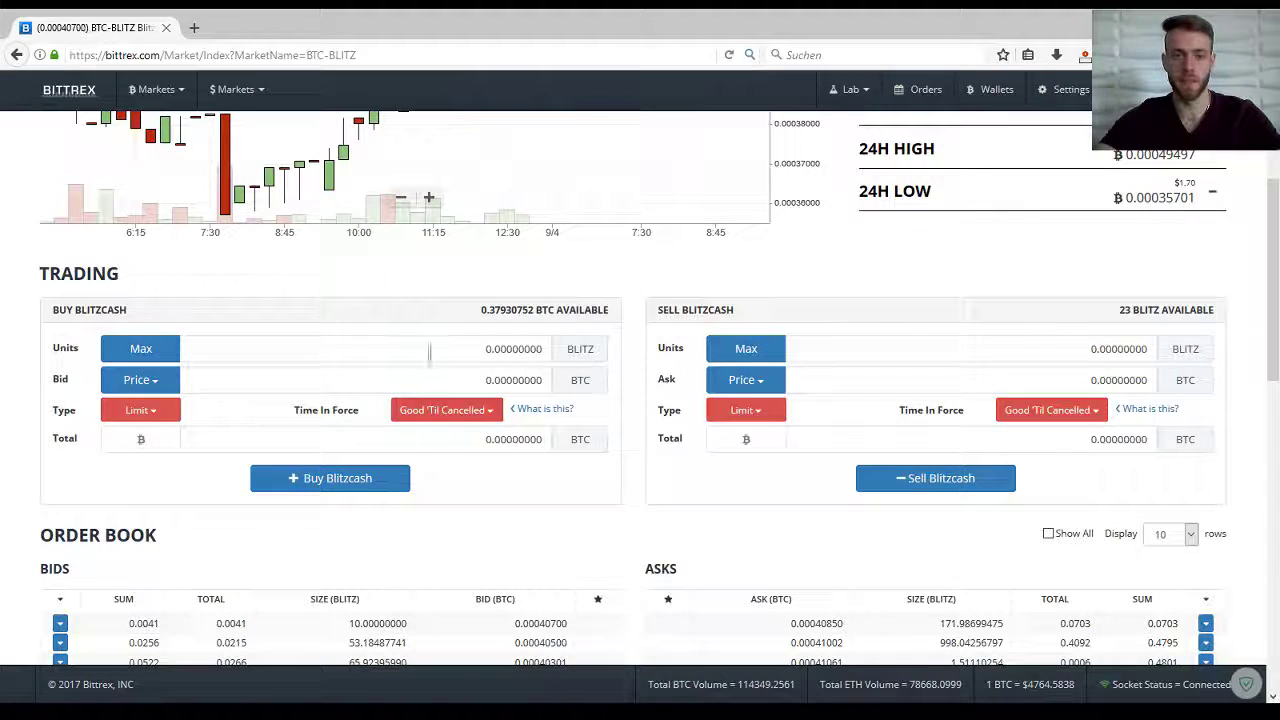
# Fill in the Blitzcash buy form with 1 unit and use the Last price as the bid.
pyautogui.moveTo(481, 348); pyautogui.dragTo(492, 348)
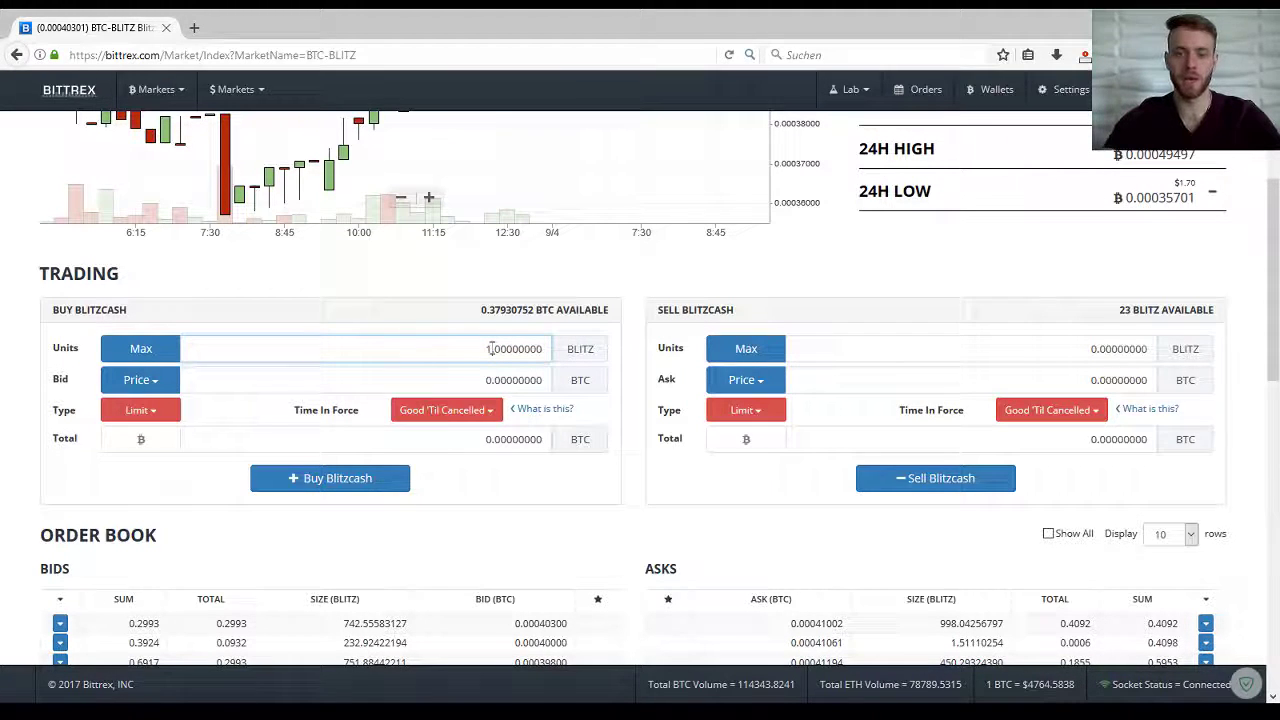
pyautogui.write('1')
pyautogui.click(485, 379)
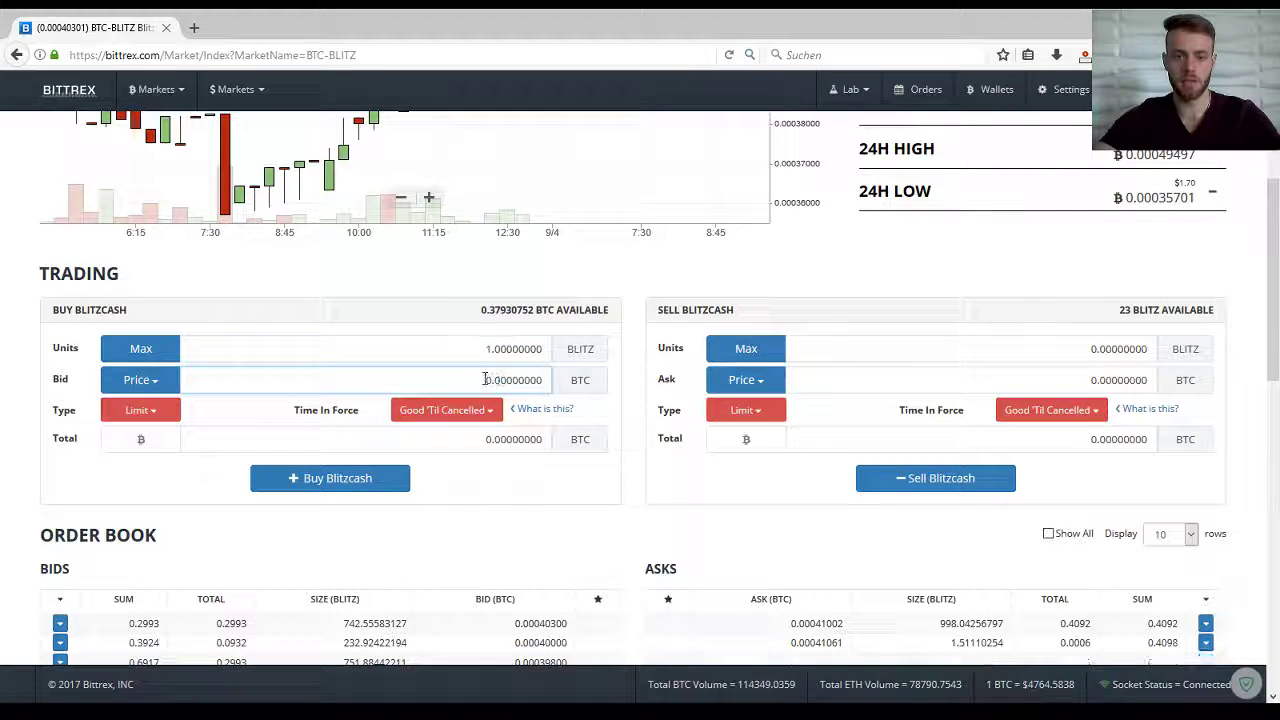
pyautogui.click(152, 380)
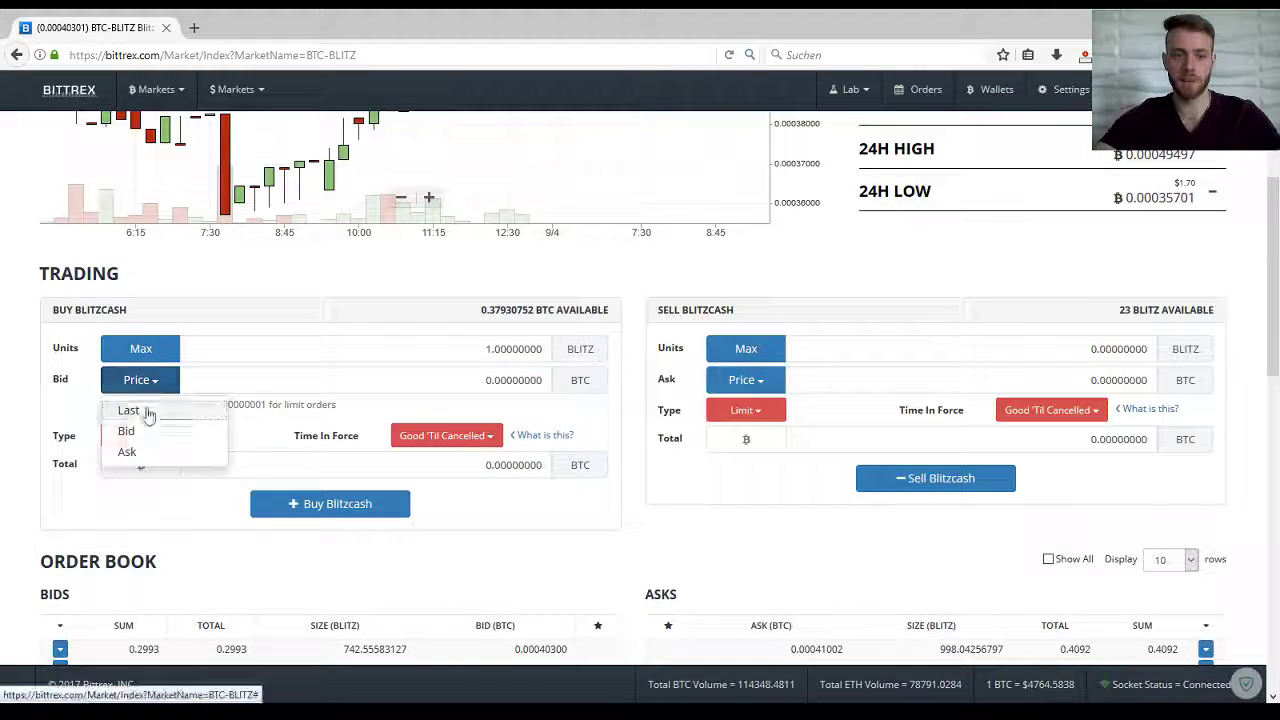
pyautogui.click(147, 414)
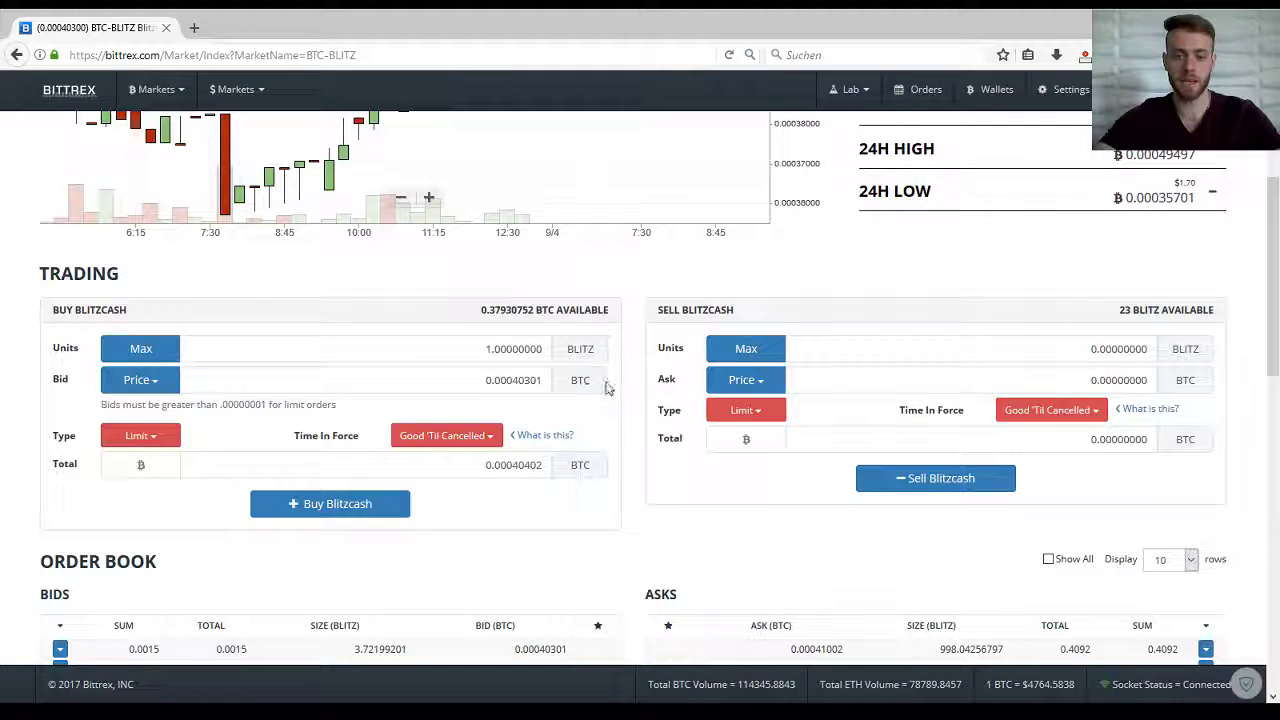
# Try to submit the limit buy order for 1 Blitzcash.
pyautogui.scroll(-2, 371, 434)
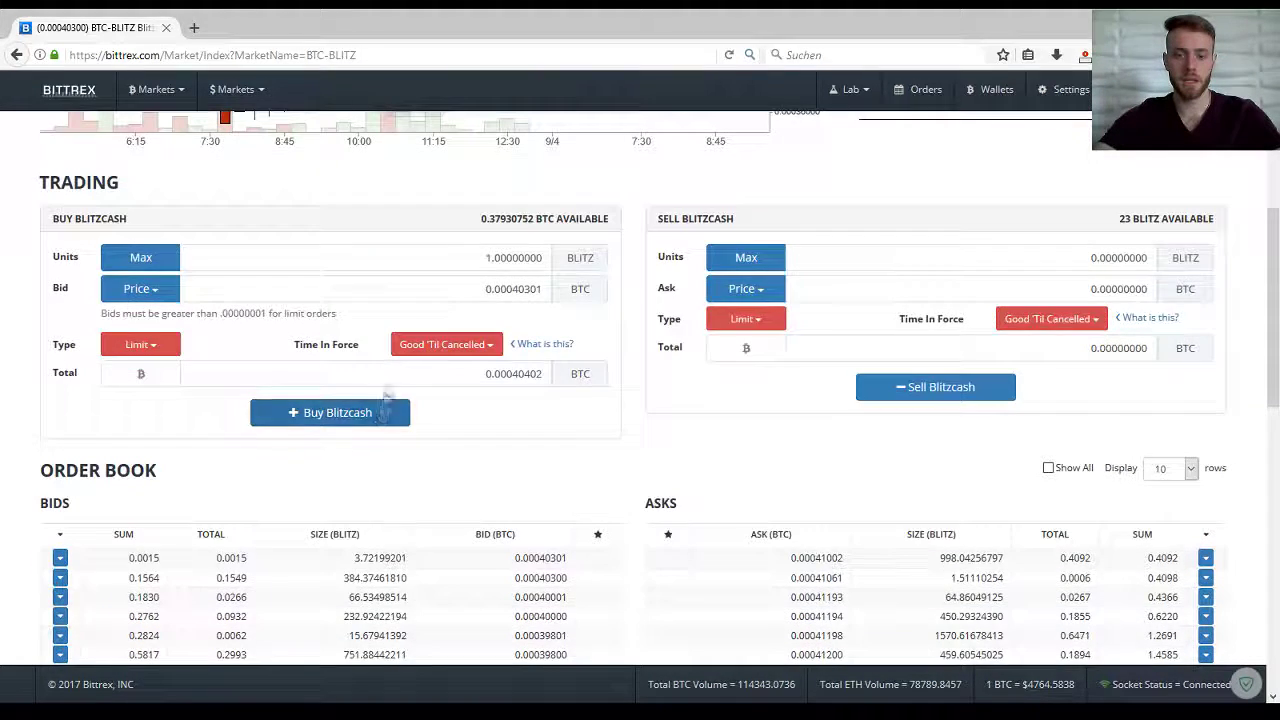
pyautogui.click(350, 425)
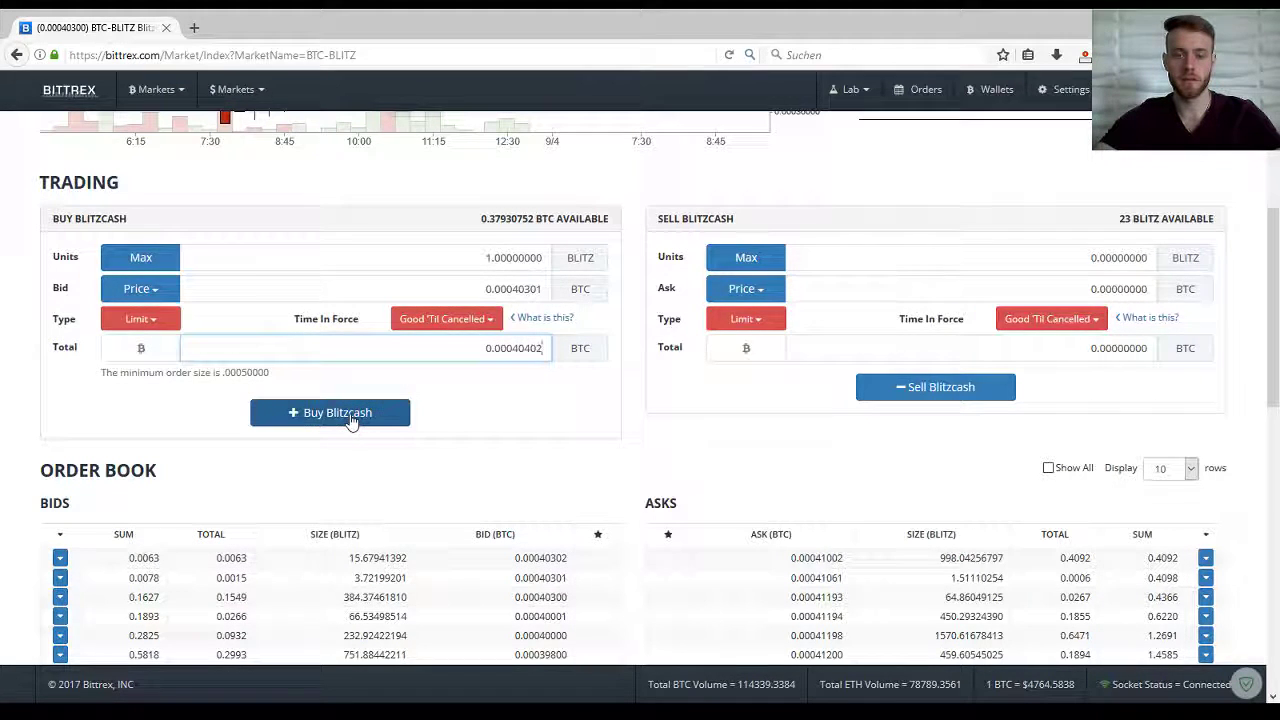
pyautogui.click(351, 422)
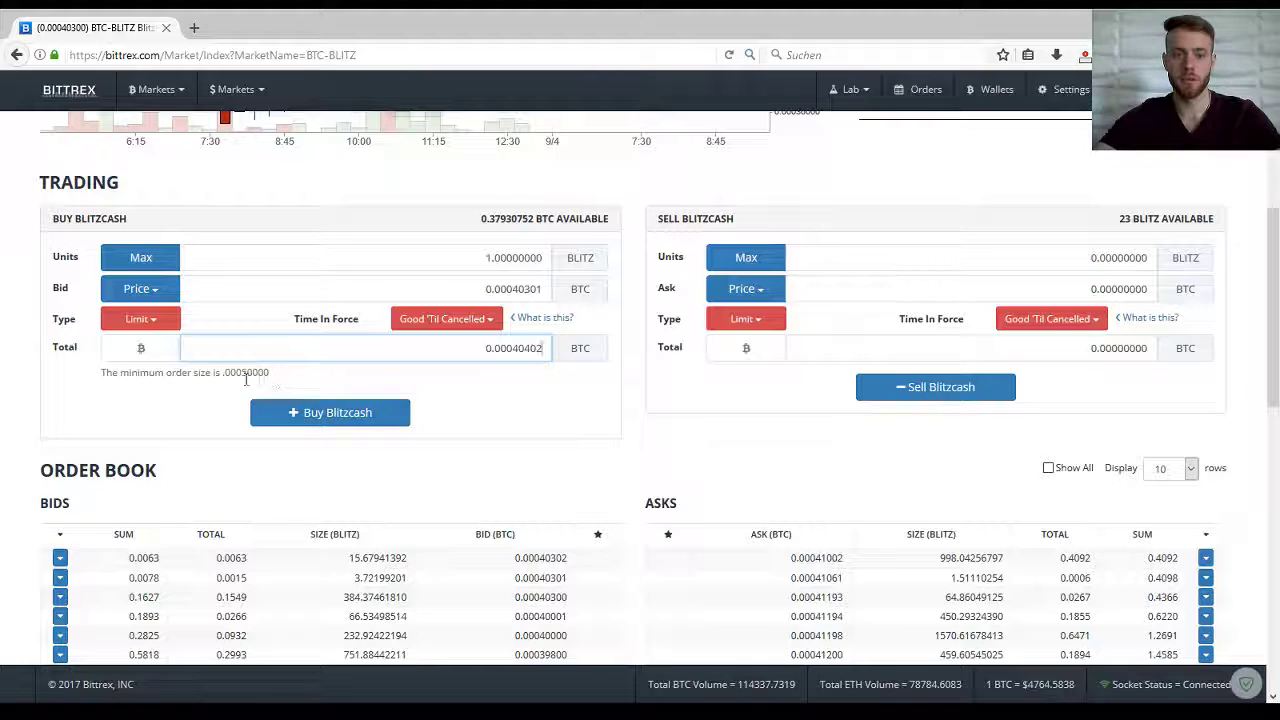
# Raise the buy order to 2 units and place it, reviewing the commission and total before confirming.
pyautogui.doubleClick(489, 259)
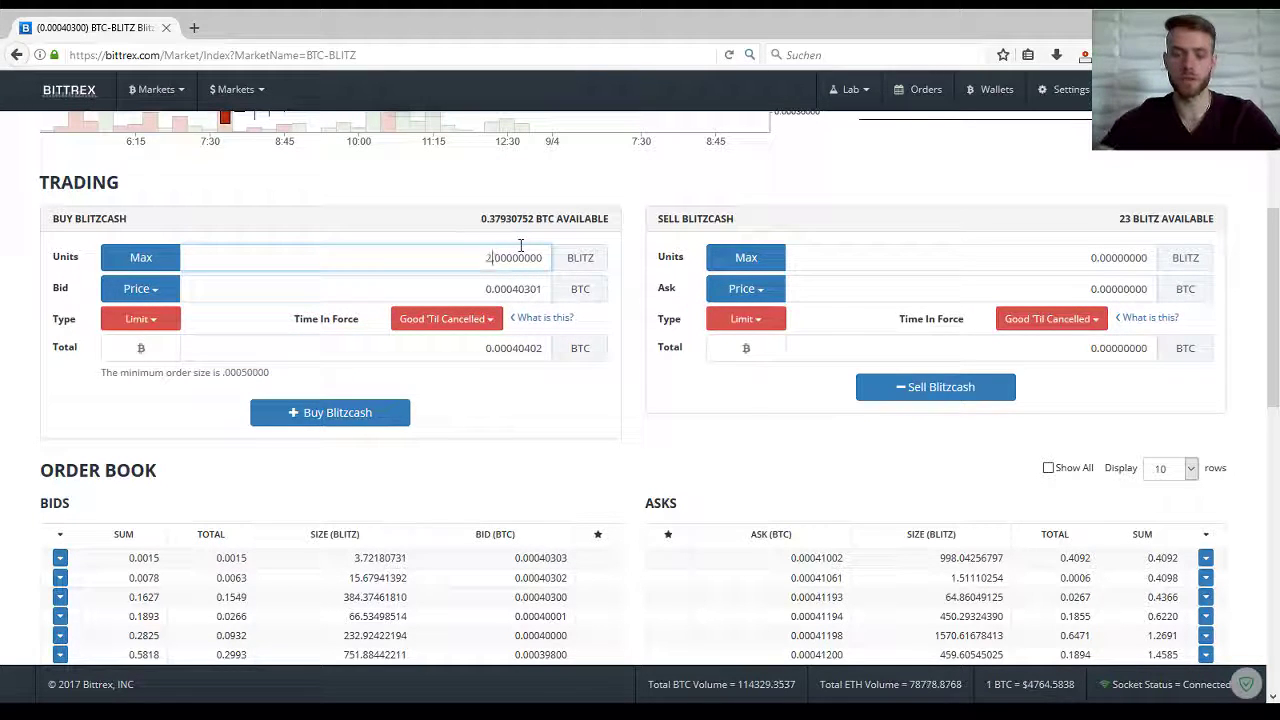
pyautogui.click(357, 413)
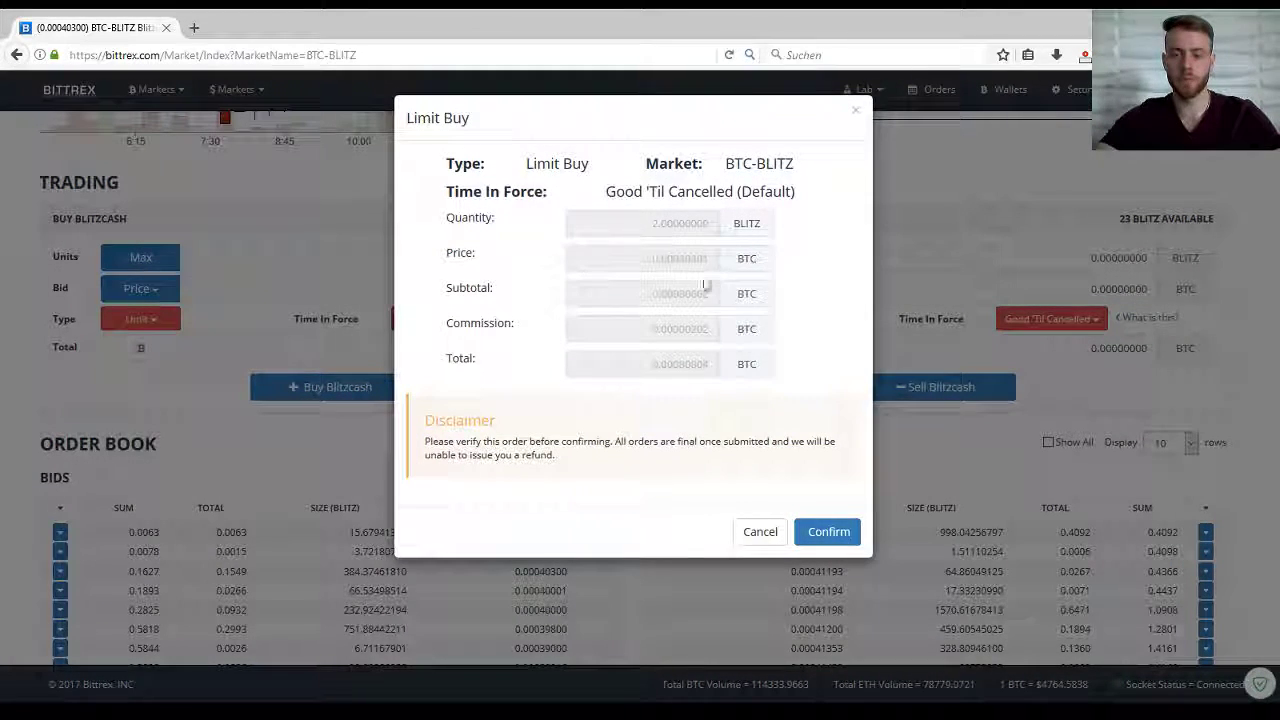
pyautogui.doubleClick(657, 328)
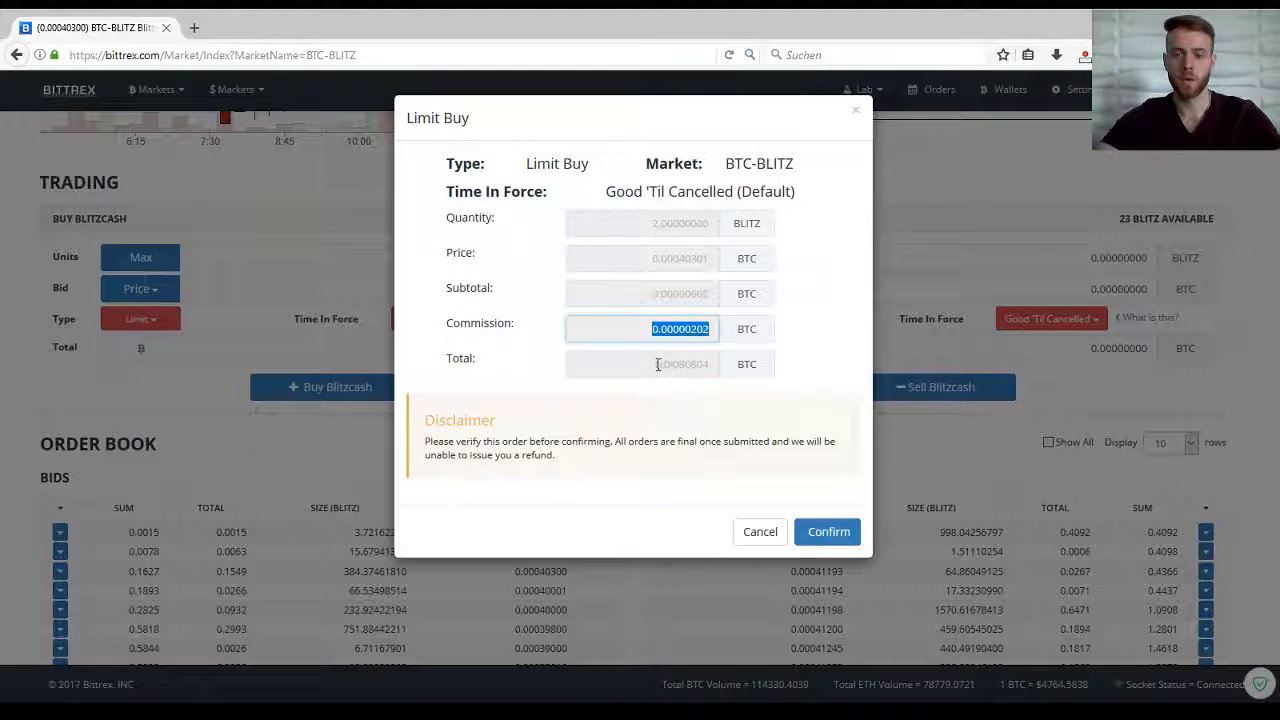
pyautogui.doubleClick(706, 364)
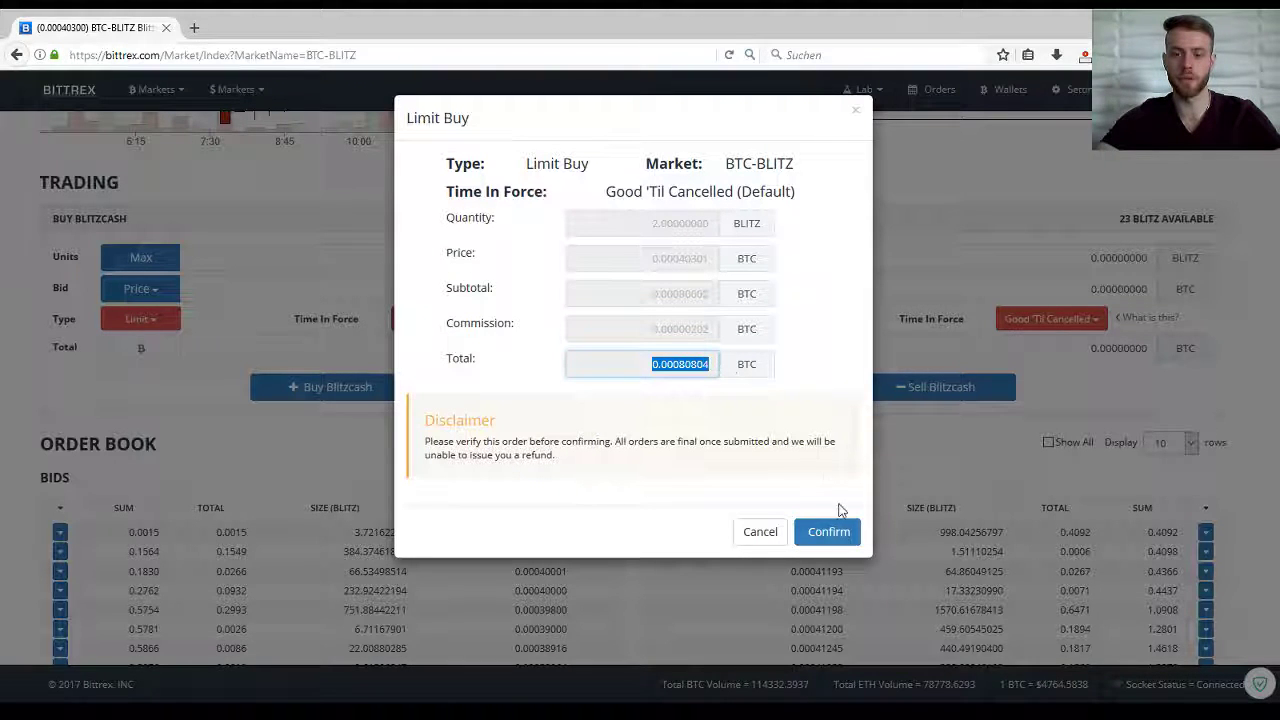
pyautogui.click(836, 541)
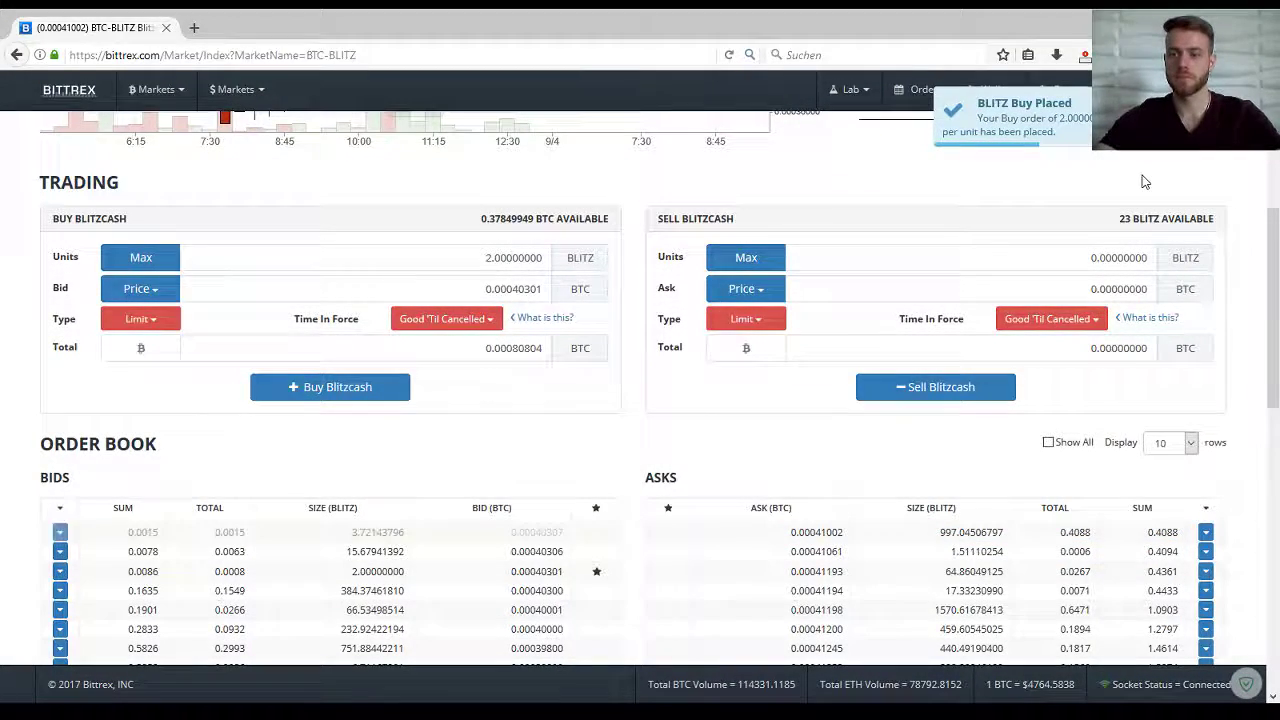
# Examine the newly placed buy order among the starred order book bids and in the open orders list.
pyautogui.scroll(-2, 1095, 265)
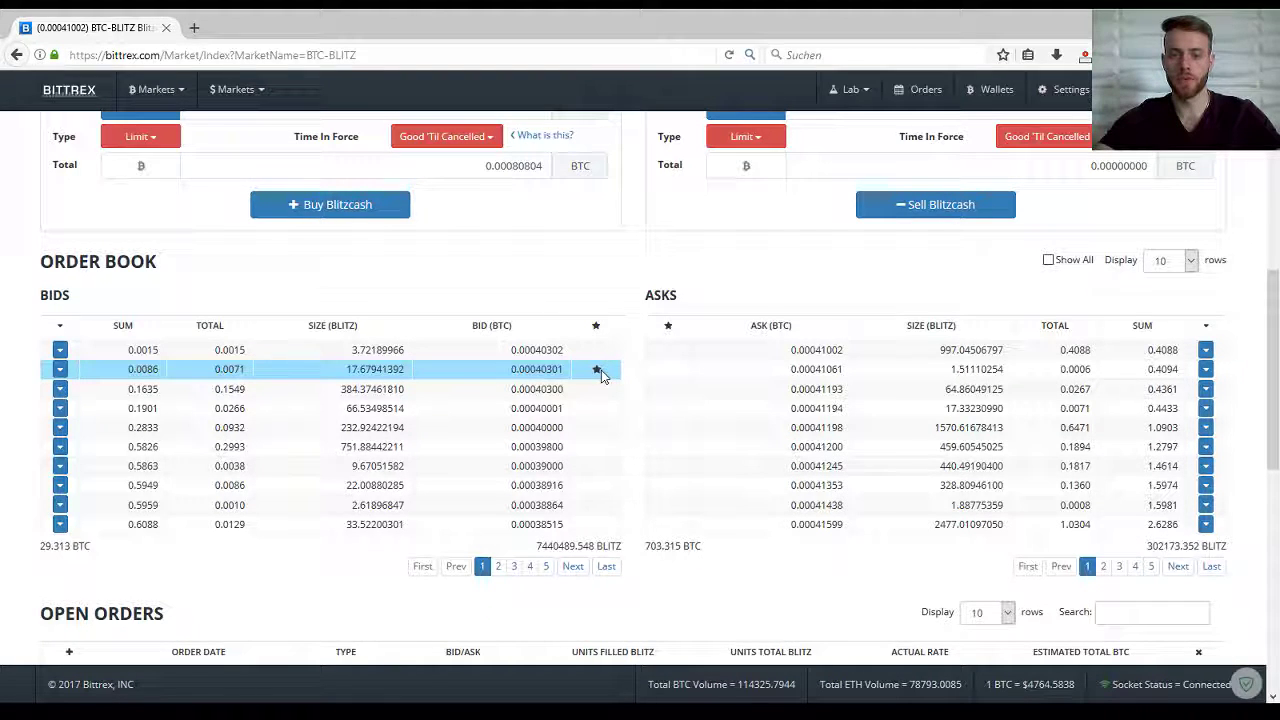
pyautogui.click(597, 370)
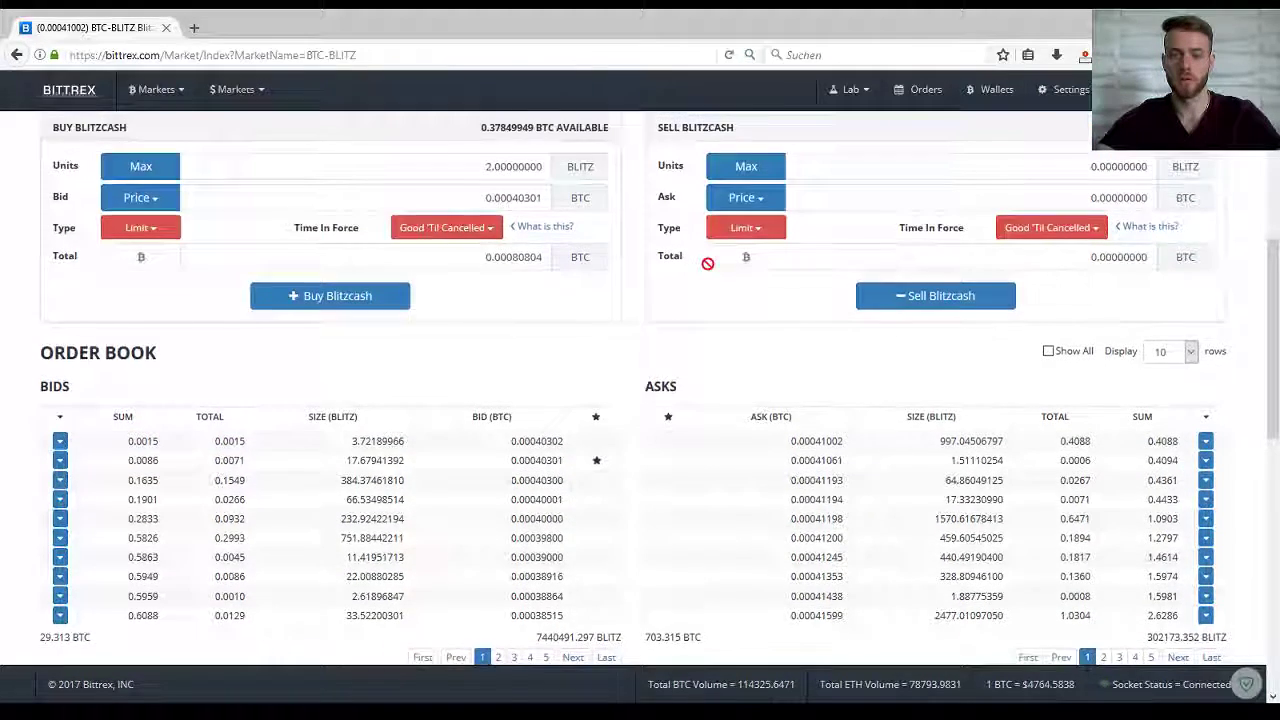
pyautogui.scroll(-3, 614, 394)
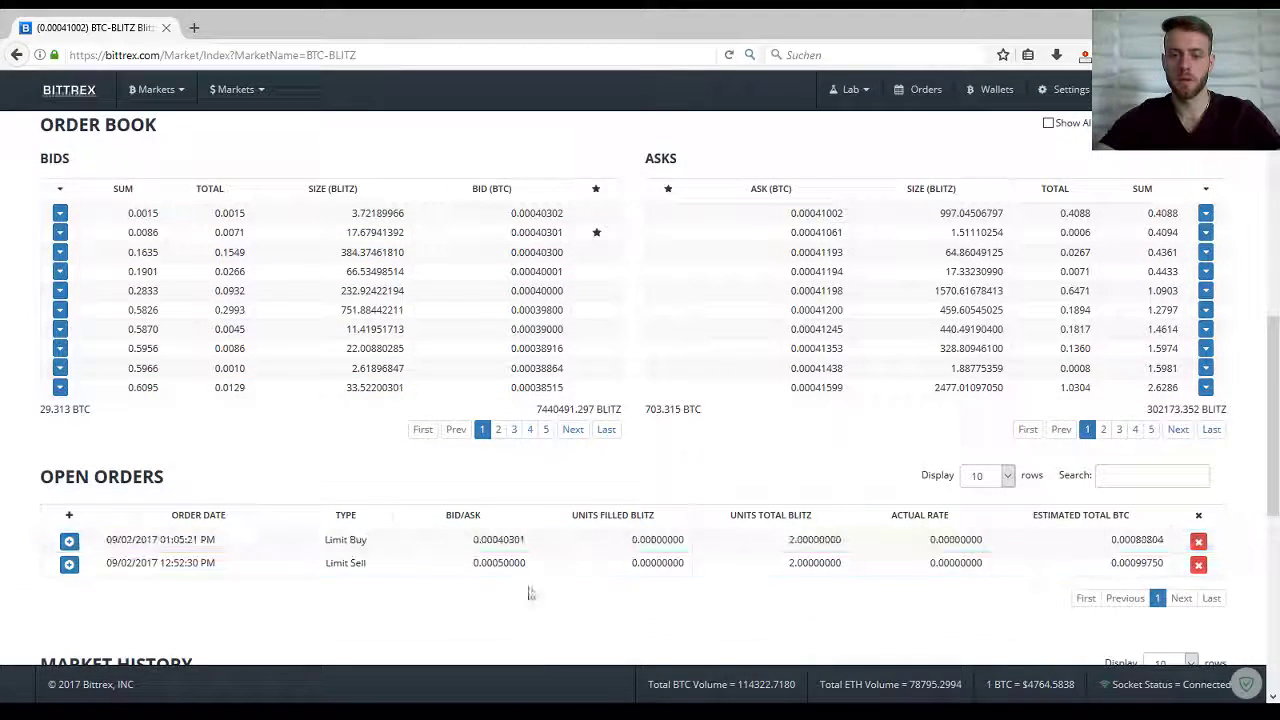
pyautogui.scroll(-2, 265, 623)
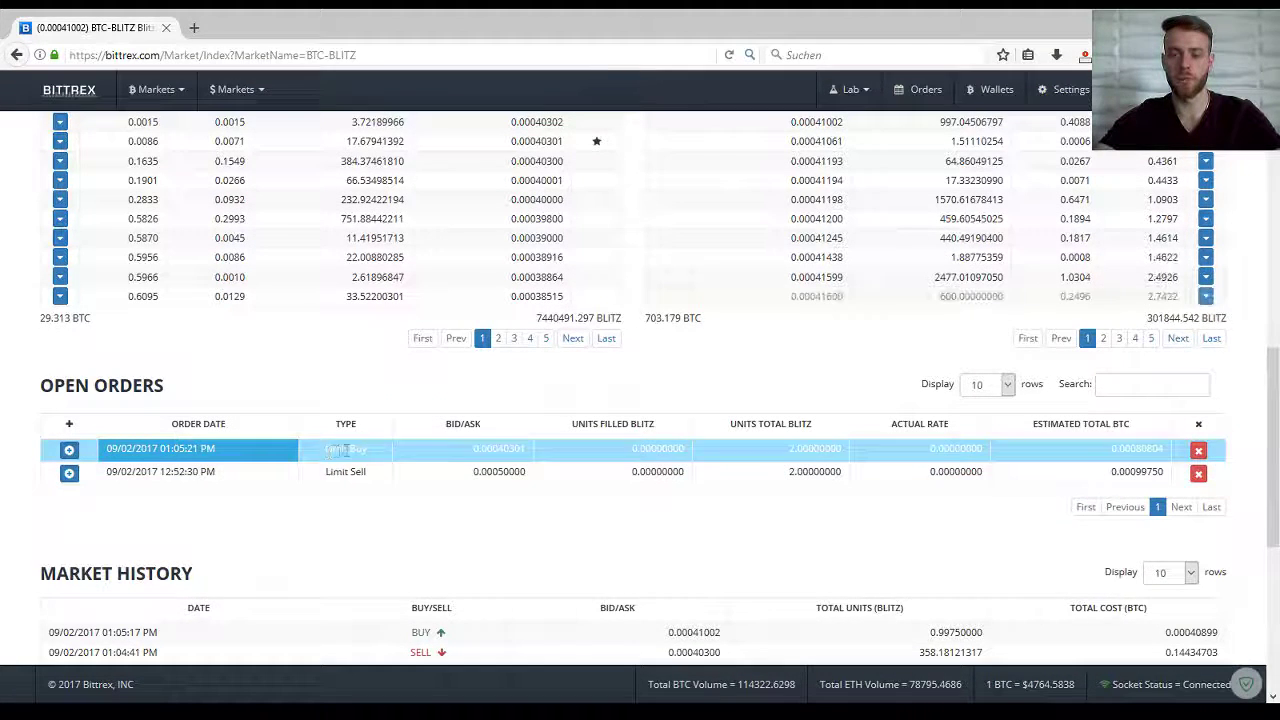
# Open the wallets page and check the available Blitzcash balance in the account balances.
pyautogui.scroll(10, 578, 567)
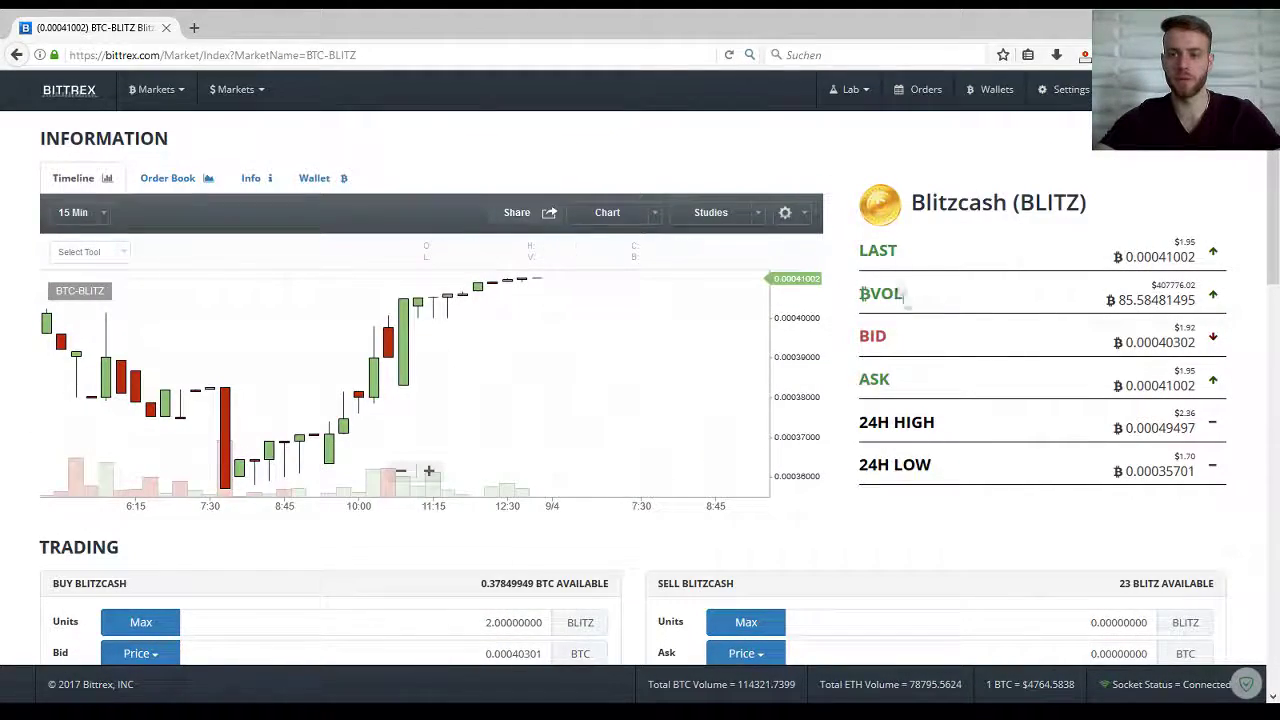
pyautogui.click(996, 90)
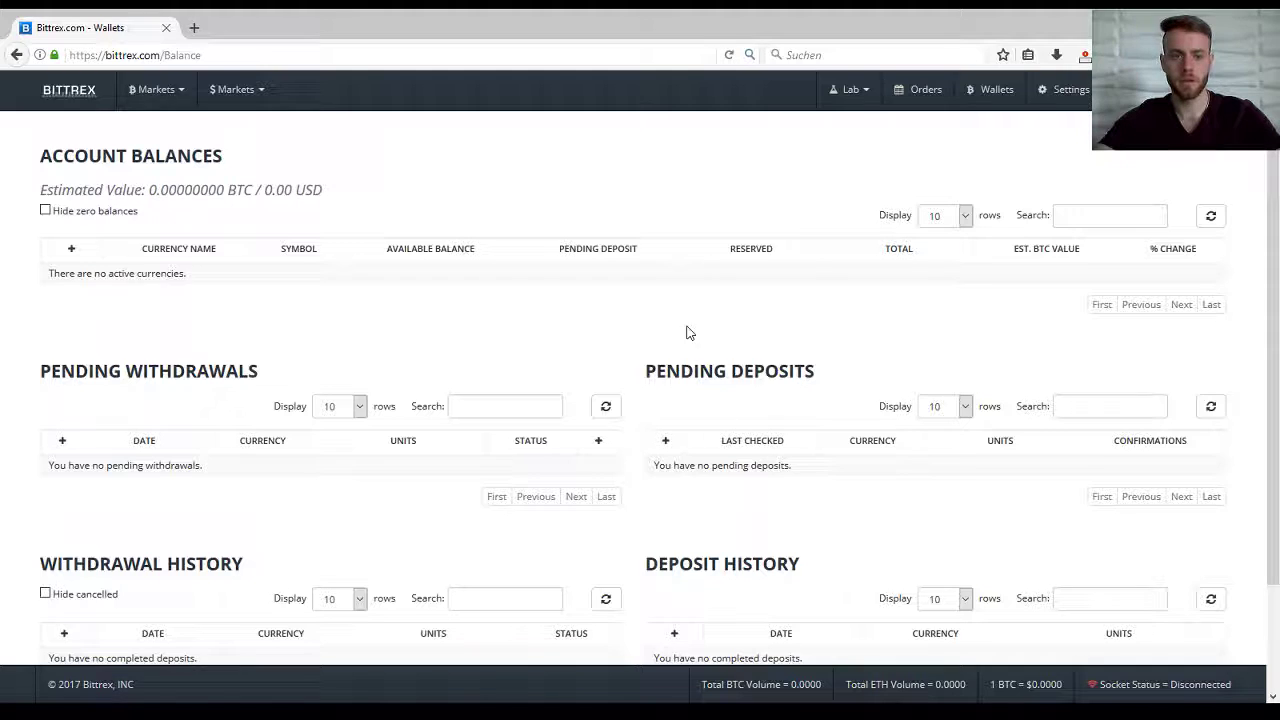
pyautogui.click(684, 331)
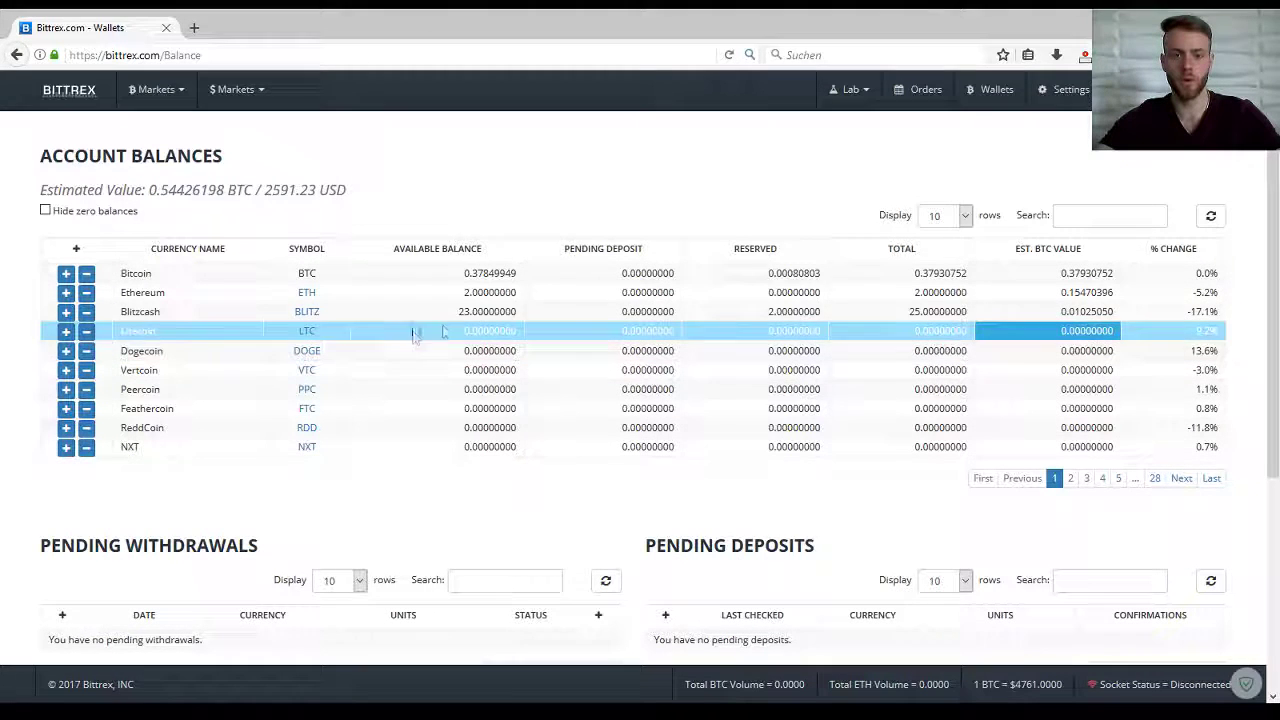
pyautogui.moveTo(455, 316); pyautogui.dragTo(516, 311)
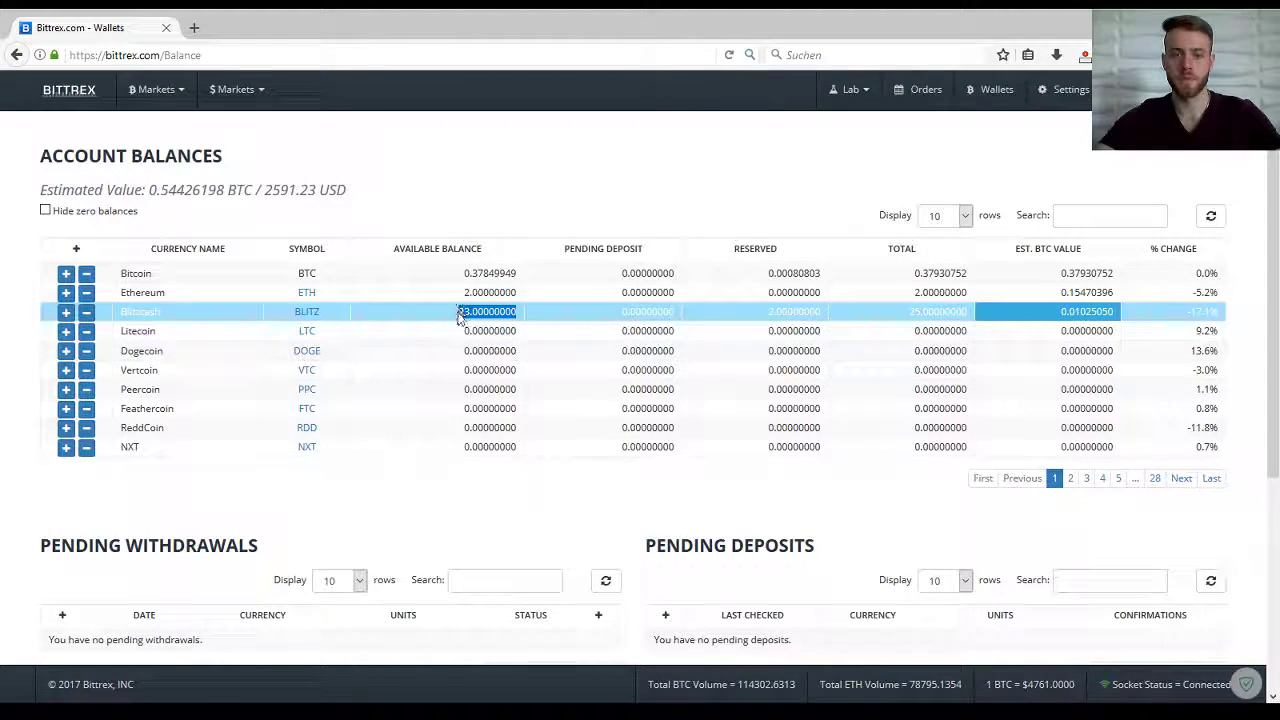
pyautogui.scroll(-3, 557, 377)
pyautogui.scroll(3, 566, 381)
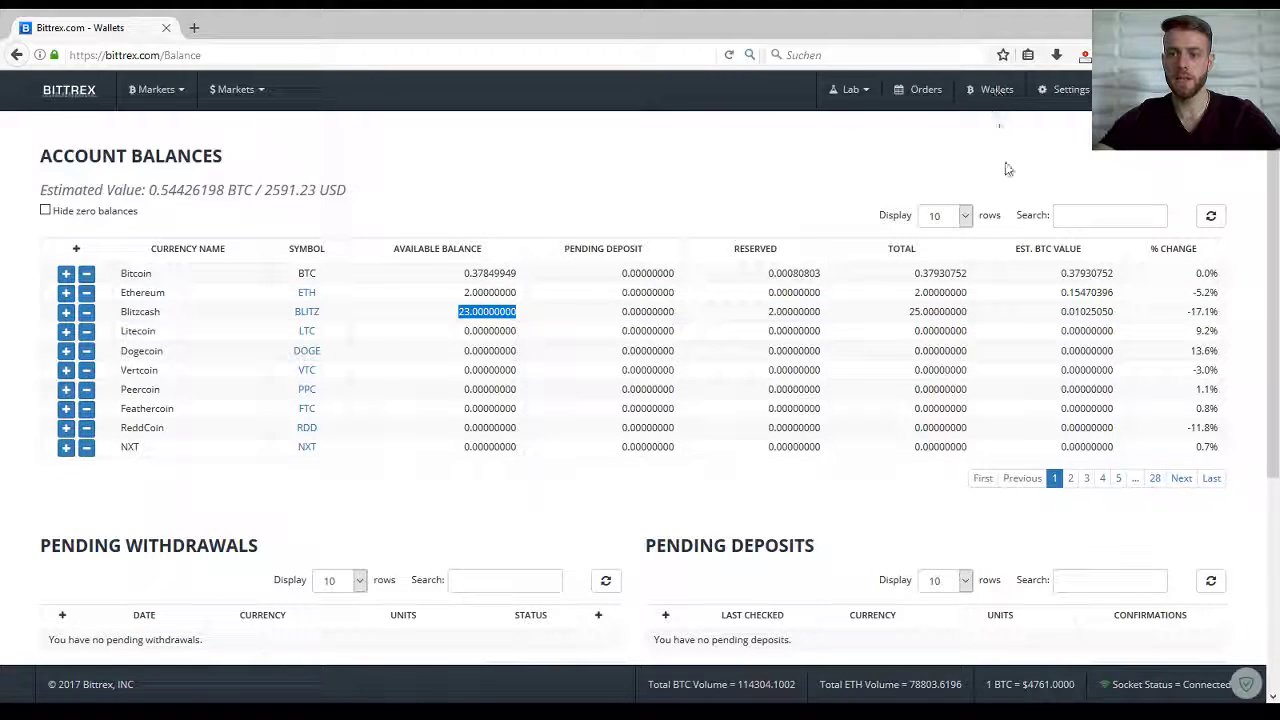
# Open the Blitzcash market page from the account balances and bring up its sell form.
pyautogui.click(308, 313)
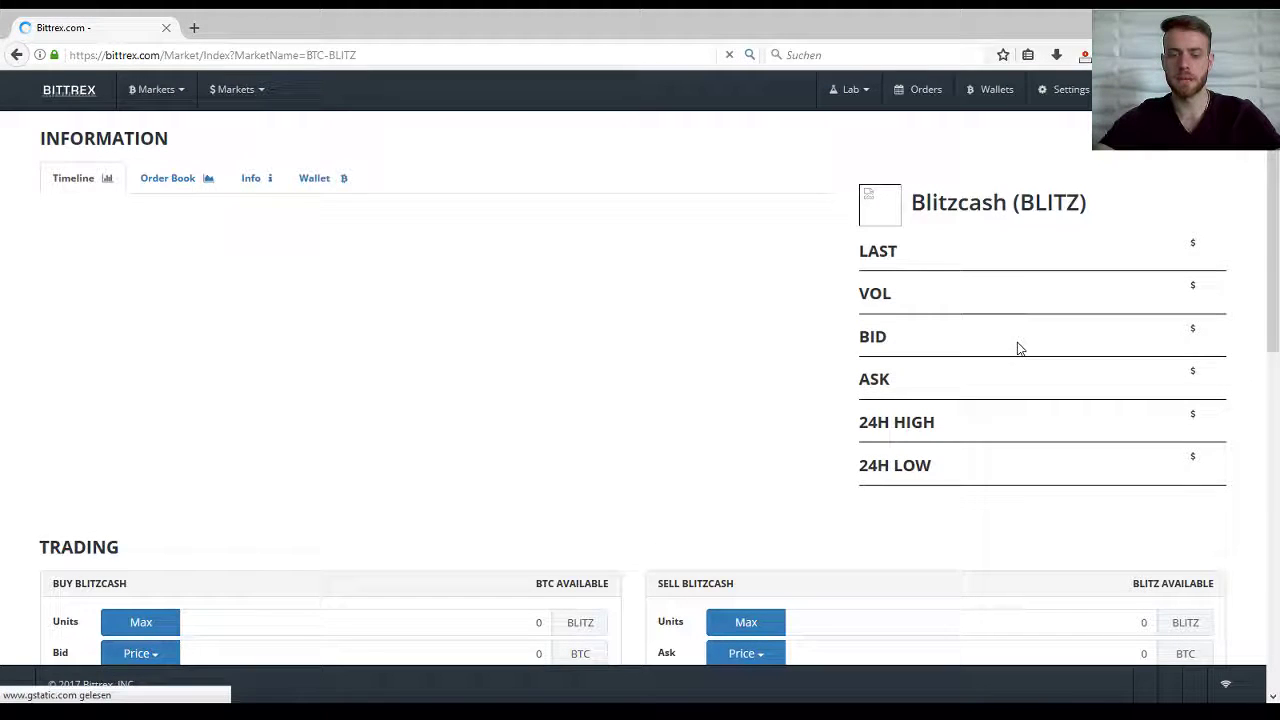
pyautogui.scroll(-4, 1020, 348)
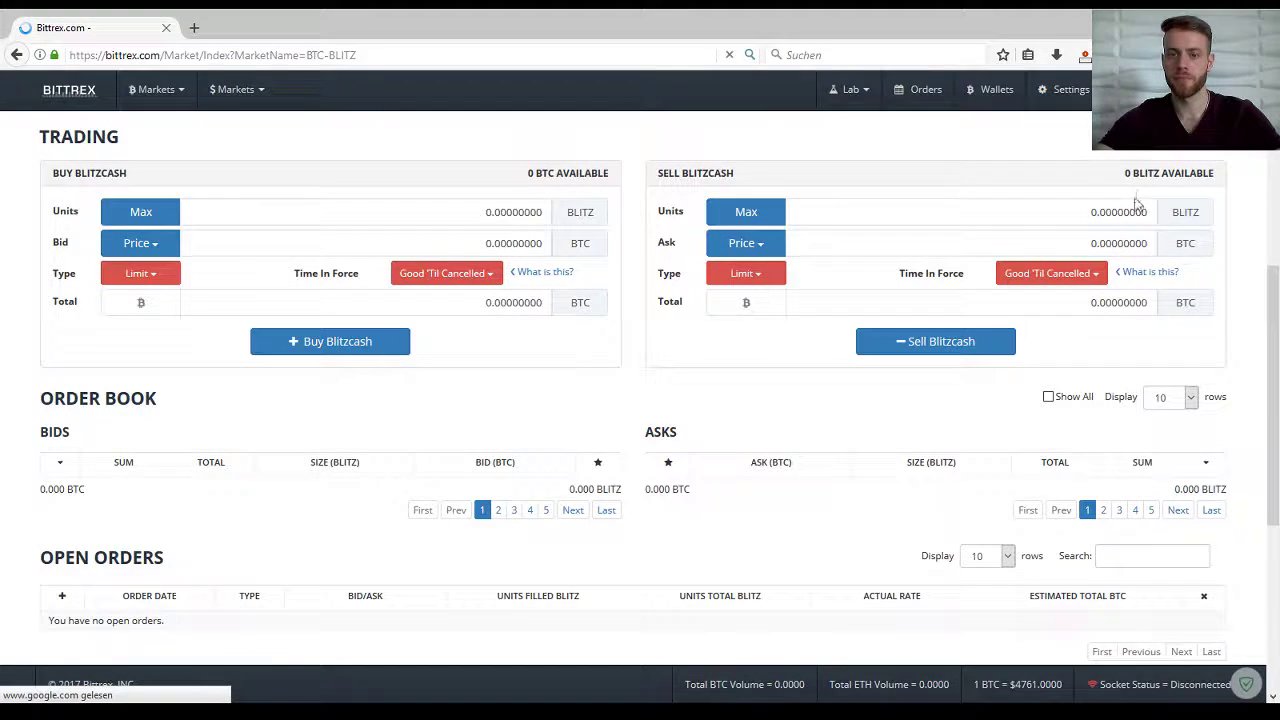
pyautogui.scroll(1, 1136, 197)
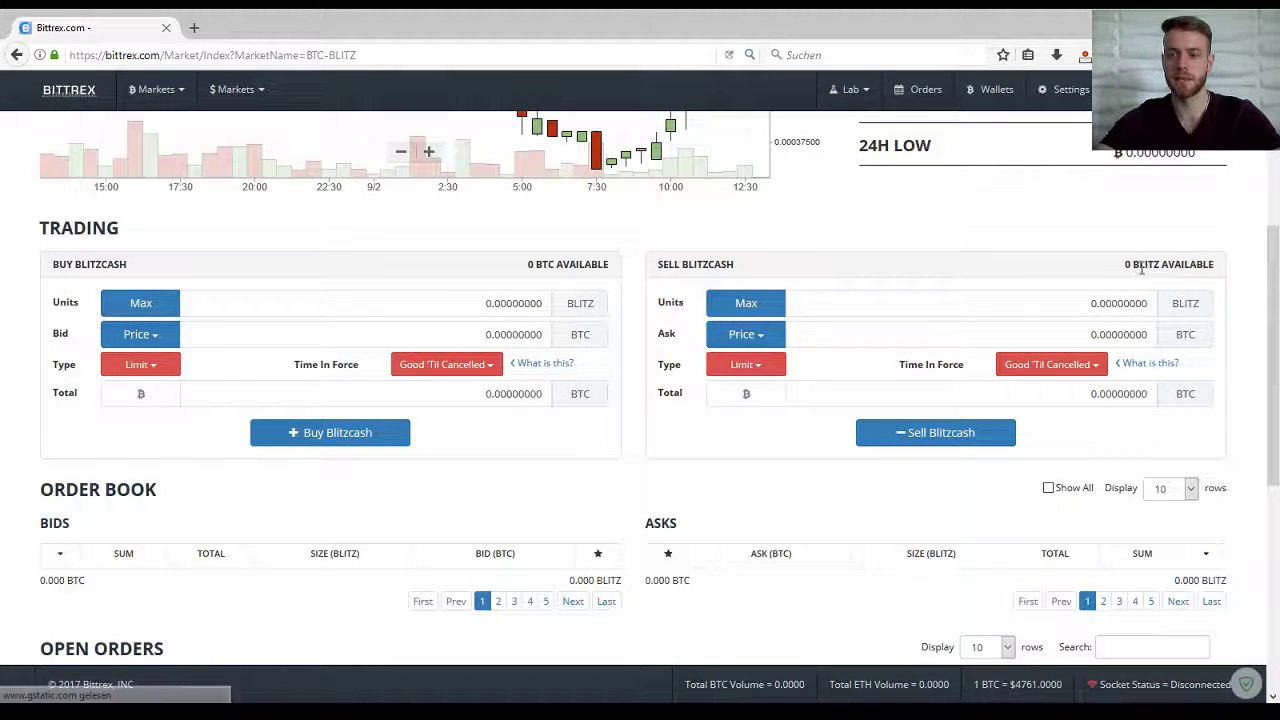
# Fill in the Blitzcash sell form with 2 units and use the Last price as the ask.
pyautogui.click(1088, 307)
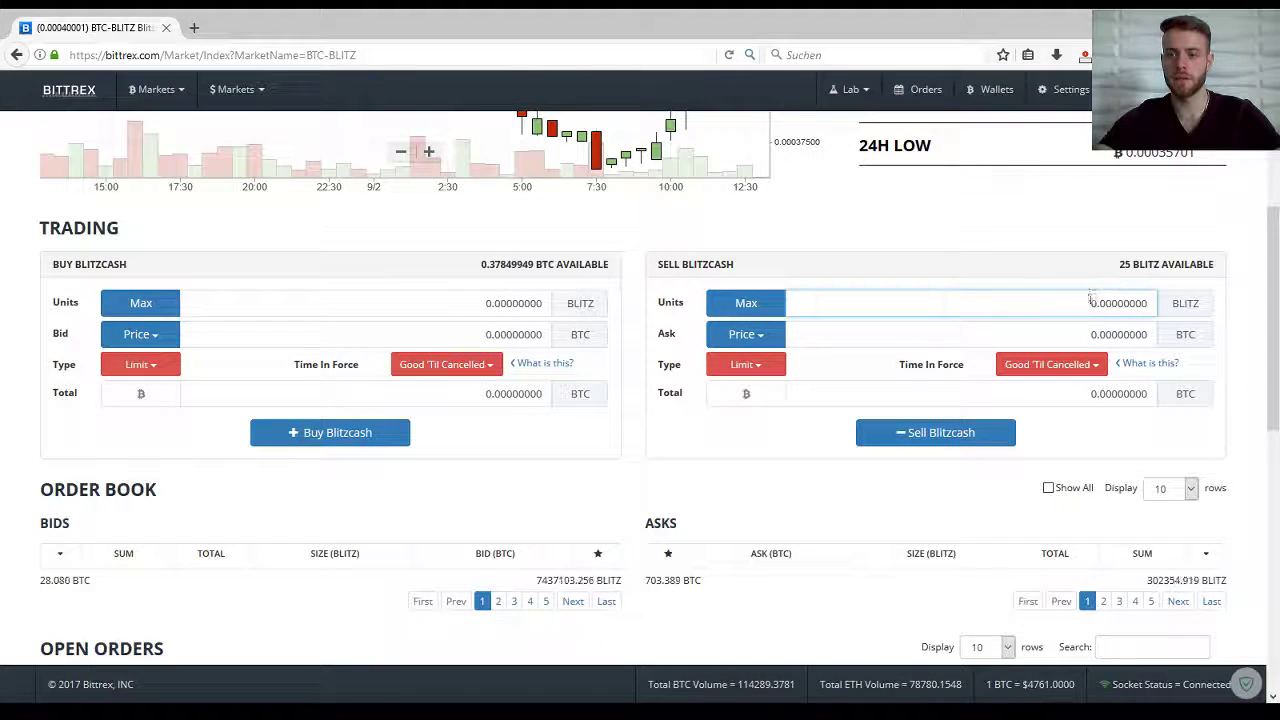
pyautogui.press('Delete')
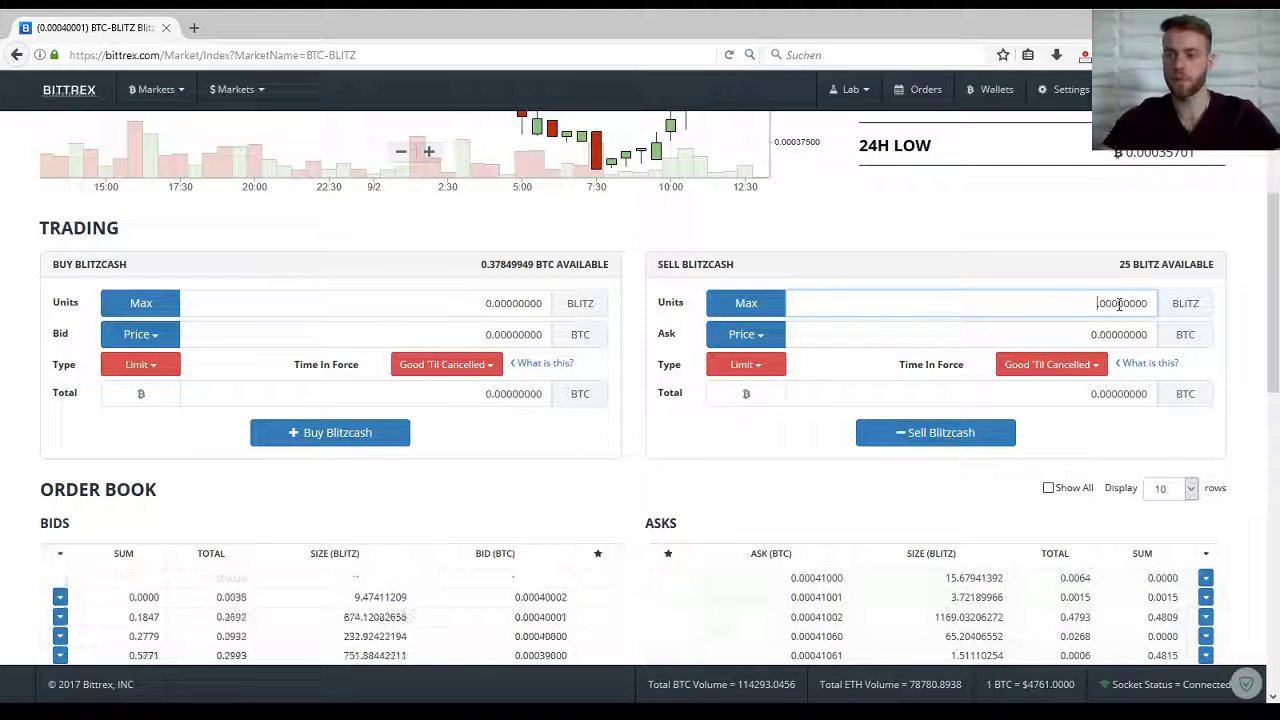
pyautogui.press('Delete')
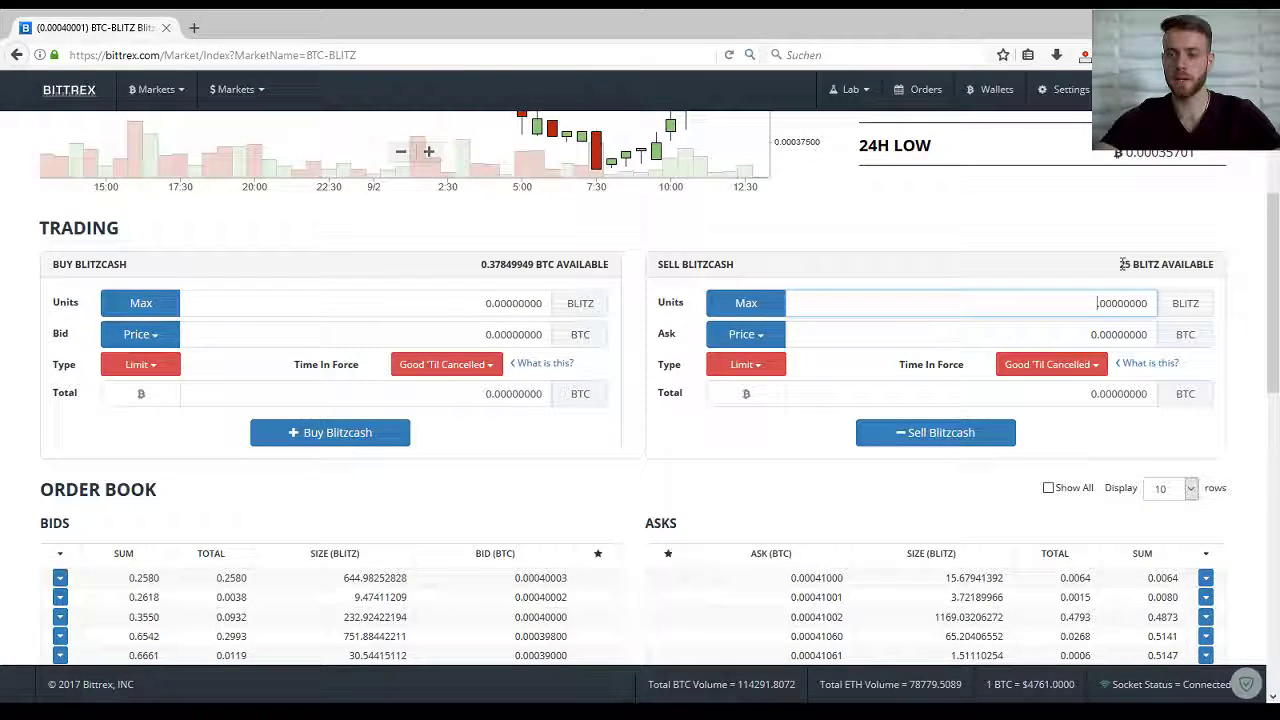
pyautogui.write('2')
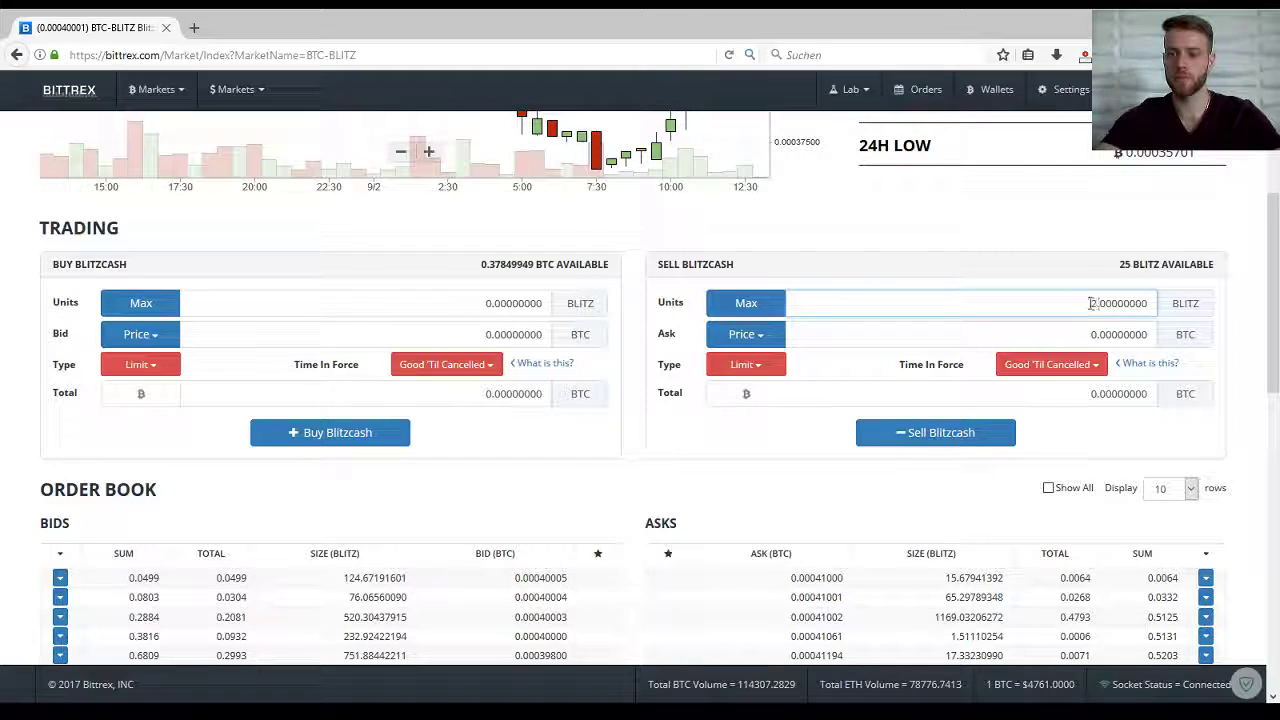
pyautogui.moveTo(1275, 234); pyautogui.dragTo(1275, 228)
pyautogui.click(765, 347)
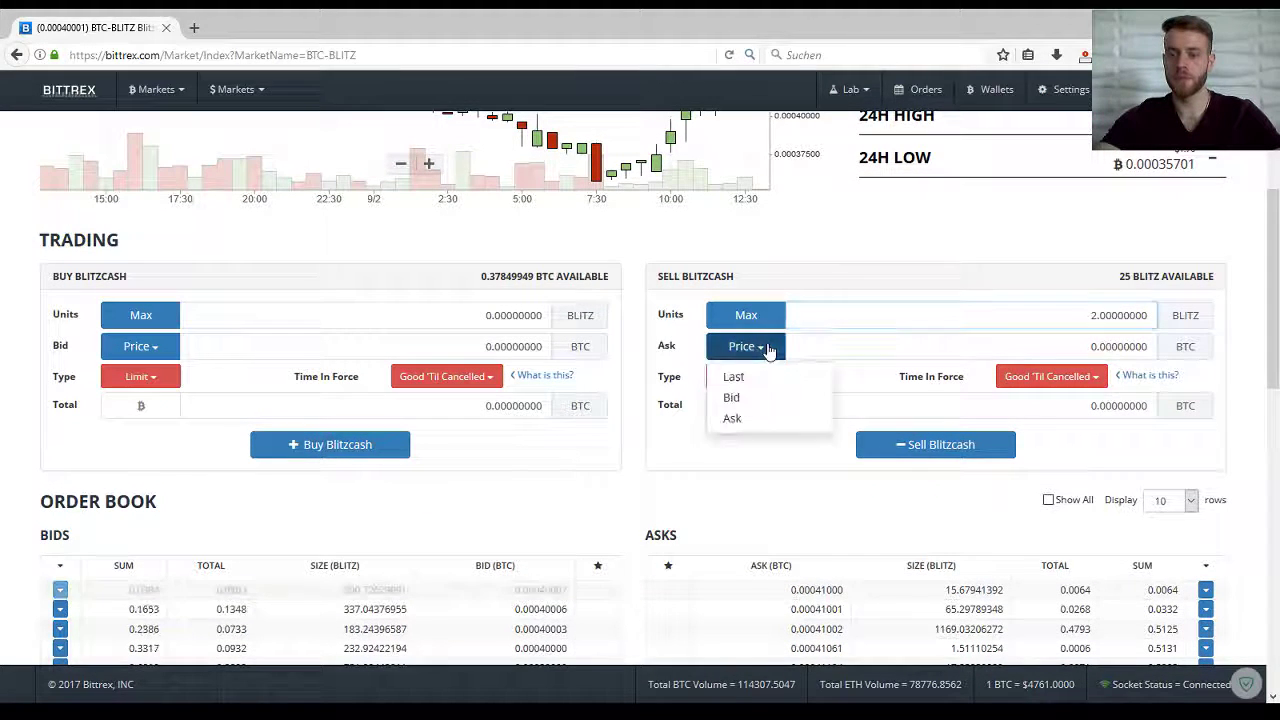
pyautogui.click(738, 376)
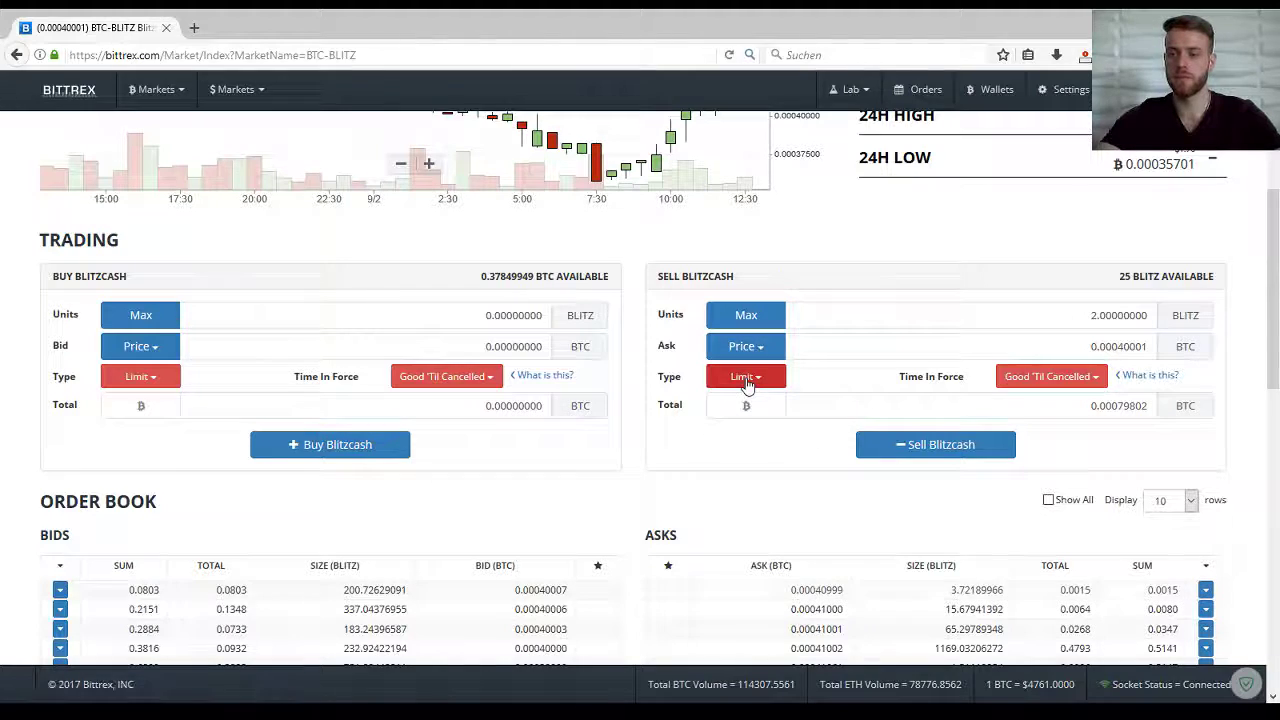
# Compare the bids in the order book, switch the sell order's ask price to Bid, and return it to Last.
pyautogui.scroll(-2, 955, 428)
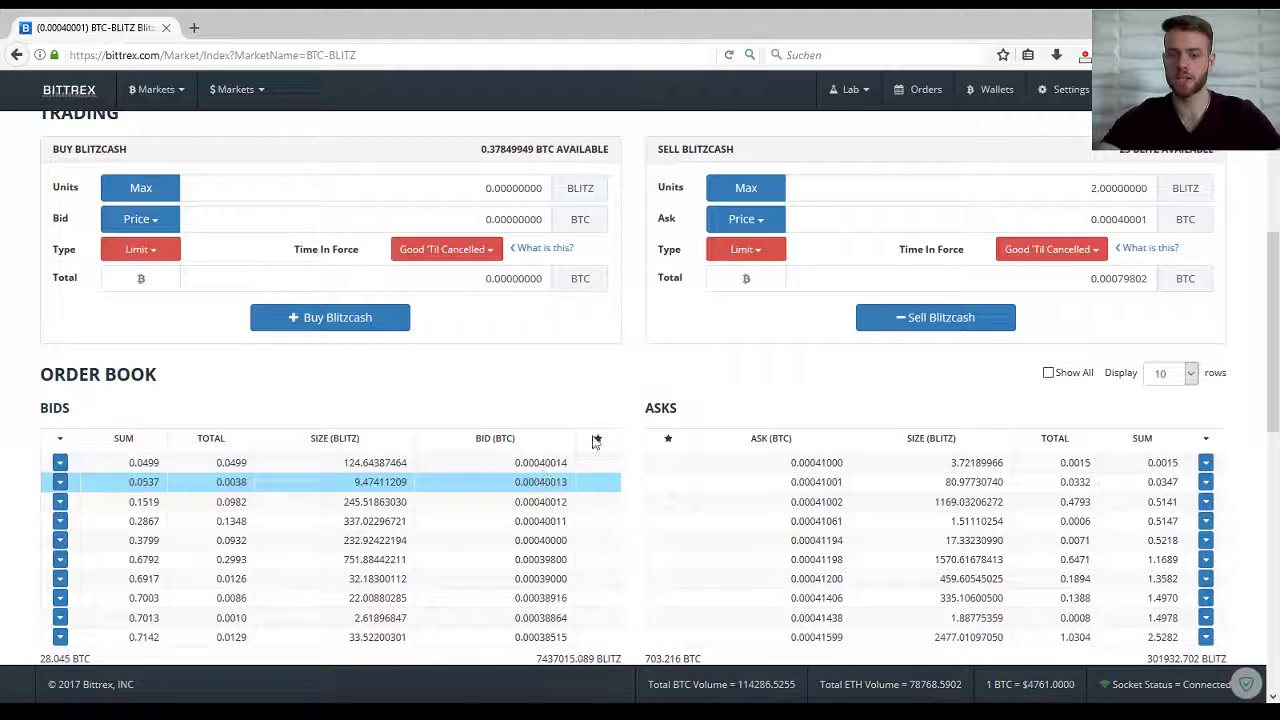
pyautogui.click(758, 225)
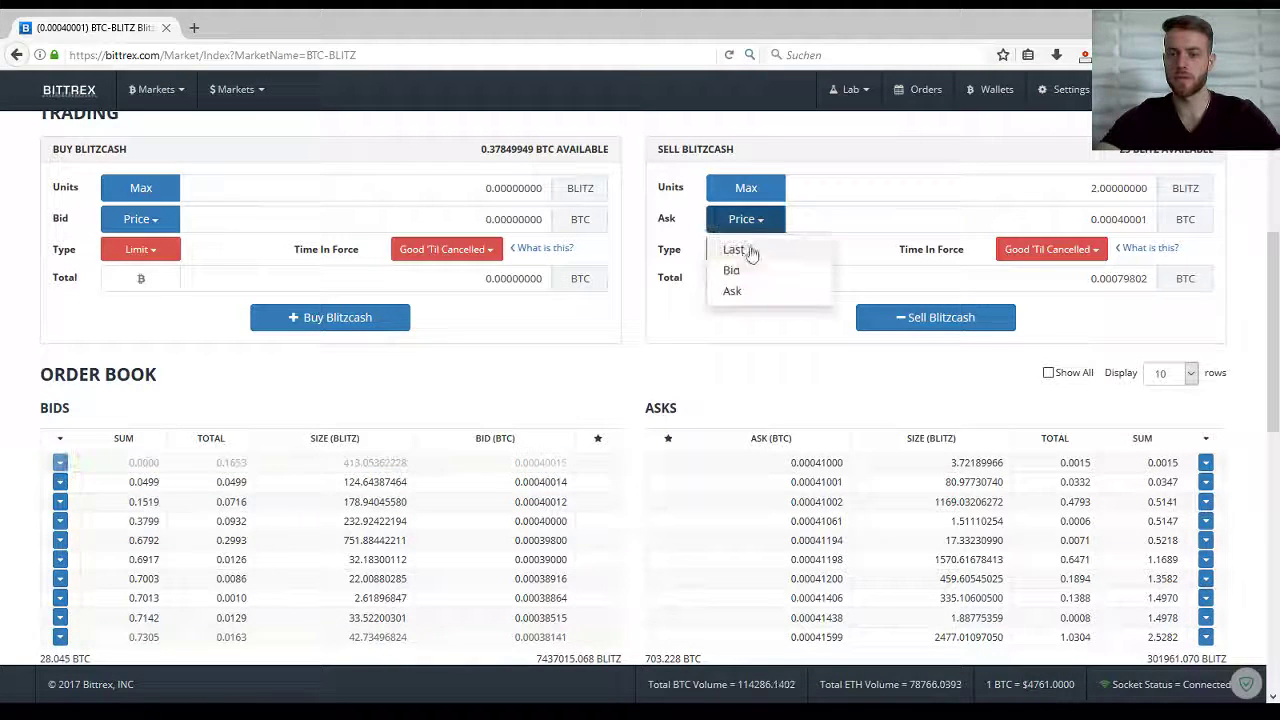
pyautogui.click(742, 253)
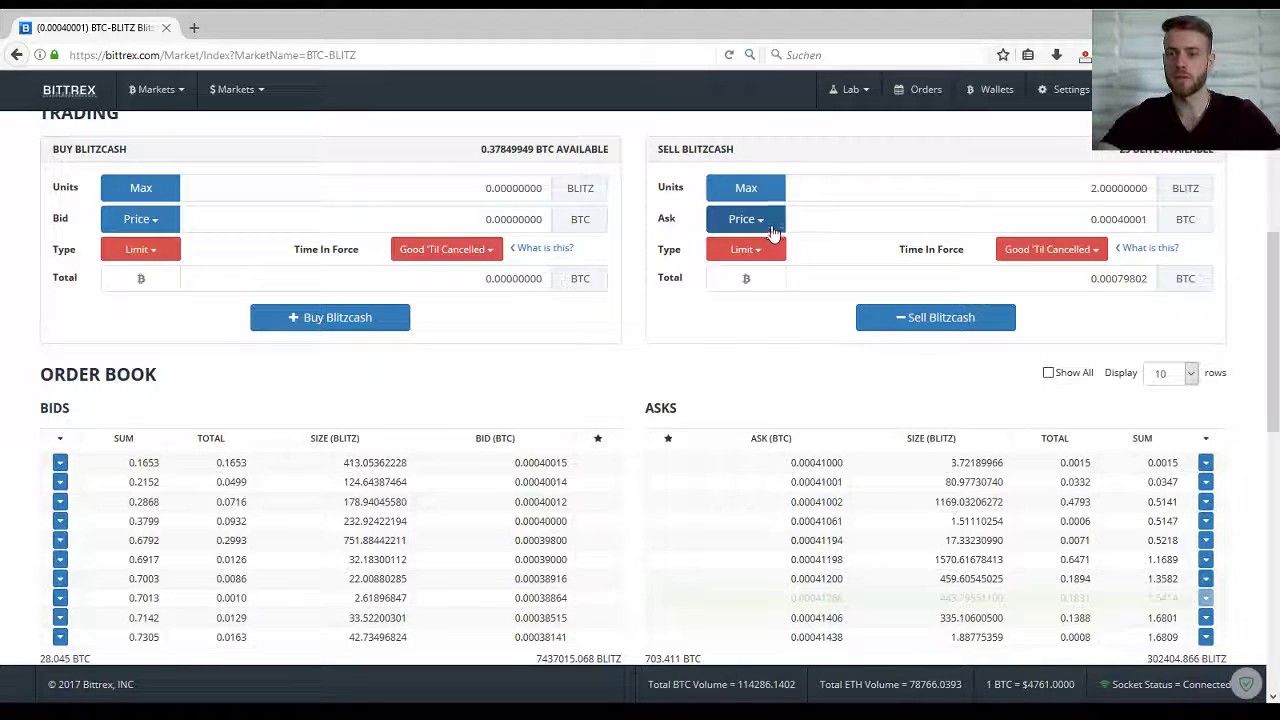
pyautogui.click(752, 220)
pyautogui.click(742, 270)
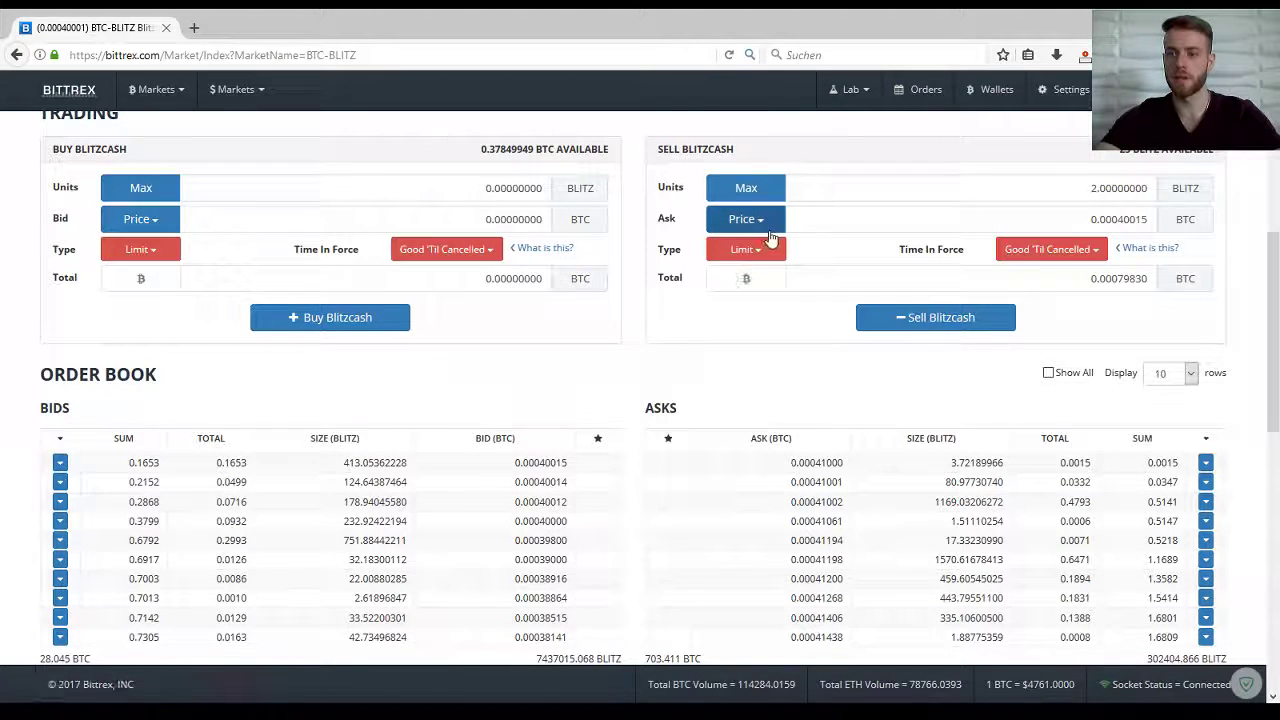
pyautogui.click(750, 221)
pyautogui.click(740, 249)
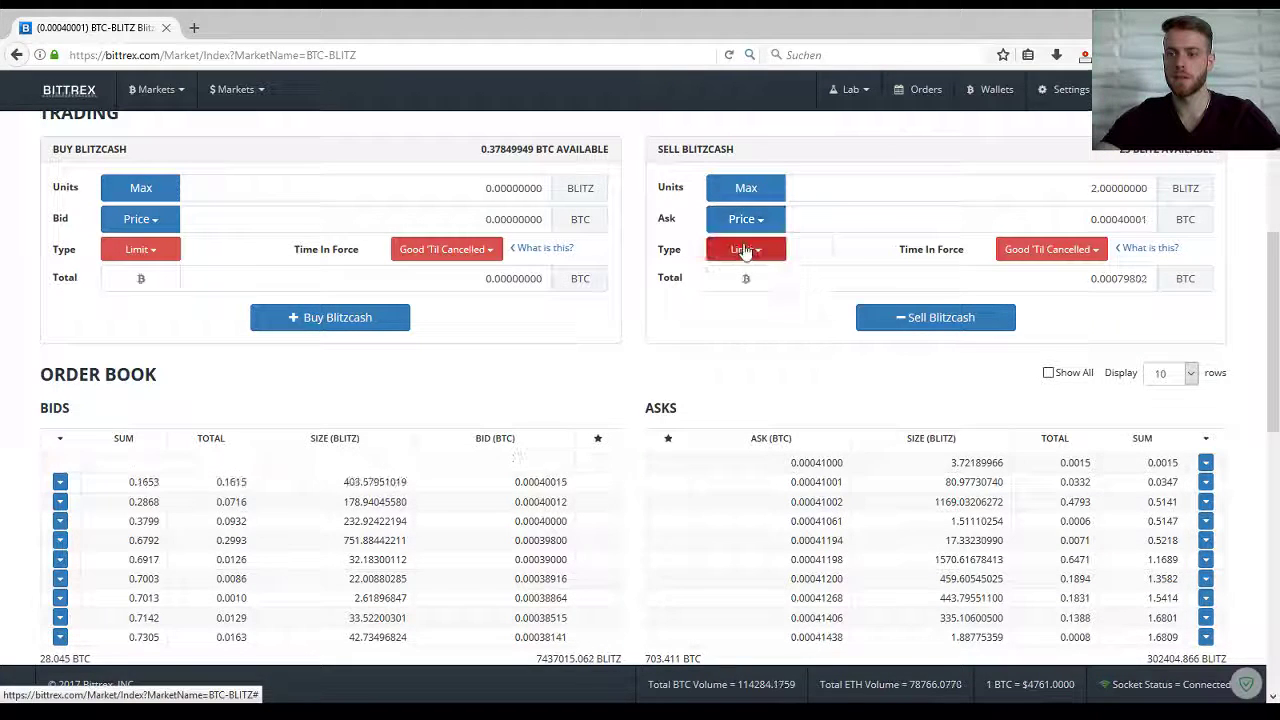
# Set the ask price of the Blitzcash sell order to 0.00050000 BTC.
pyautogui.click(1122, 218)
pyautogui.moveTo(1119, 218); pyautogui.dragTo(1152, 217)
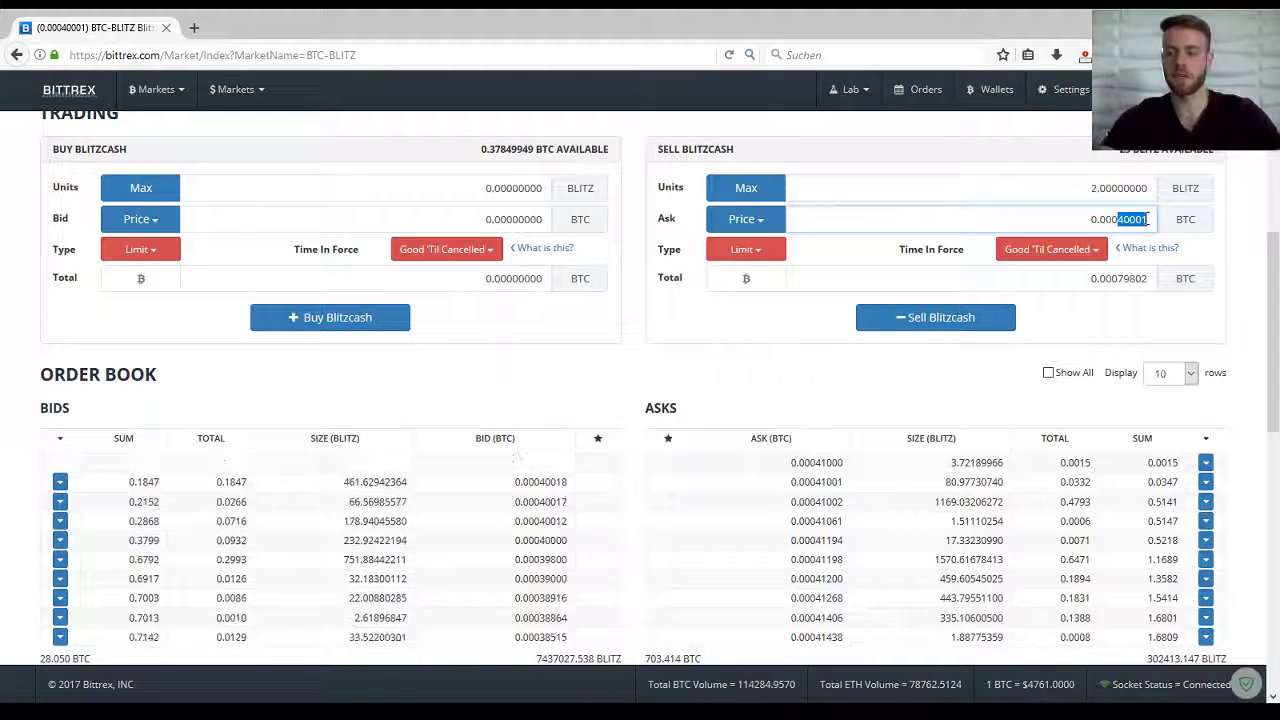
pyautogui.scroll(3, 812, 290)
pyautogui.scroll(1, 812, 290)
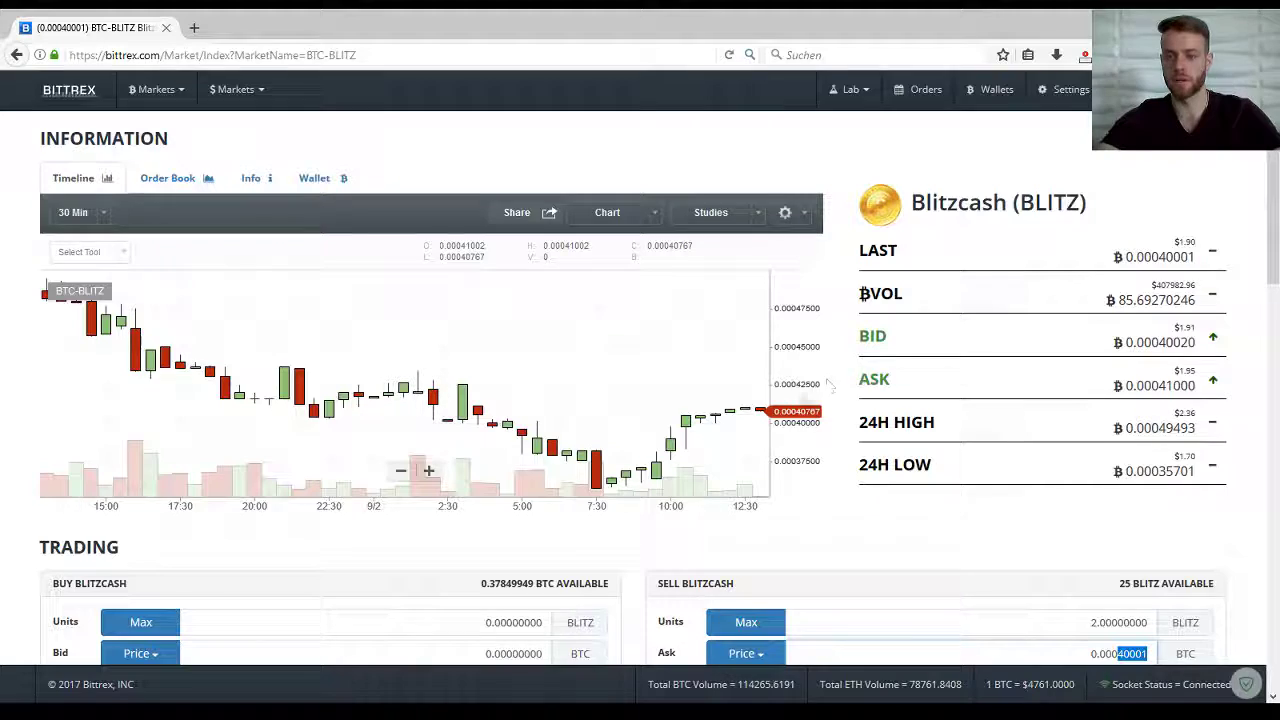
pyautogui.scroll(-3, 991, 451)
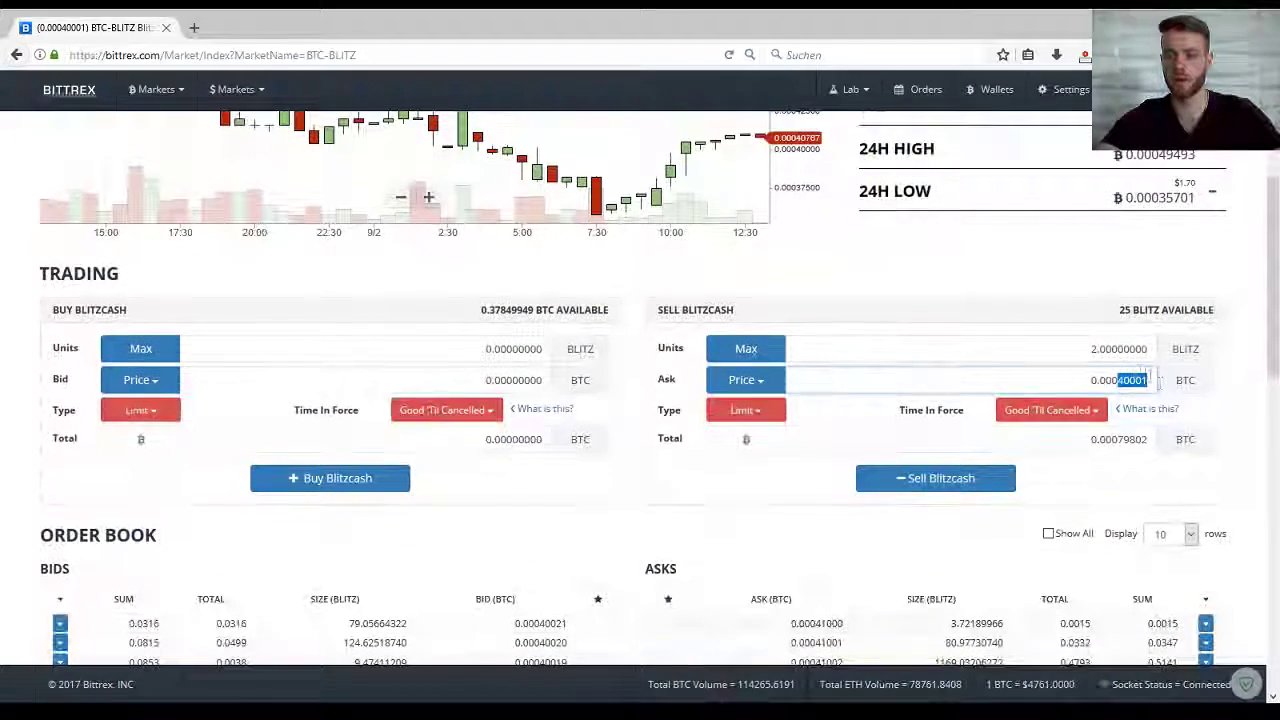
pyautogui.write('50000')
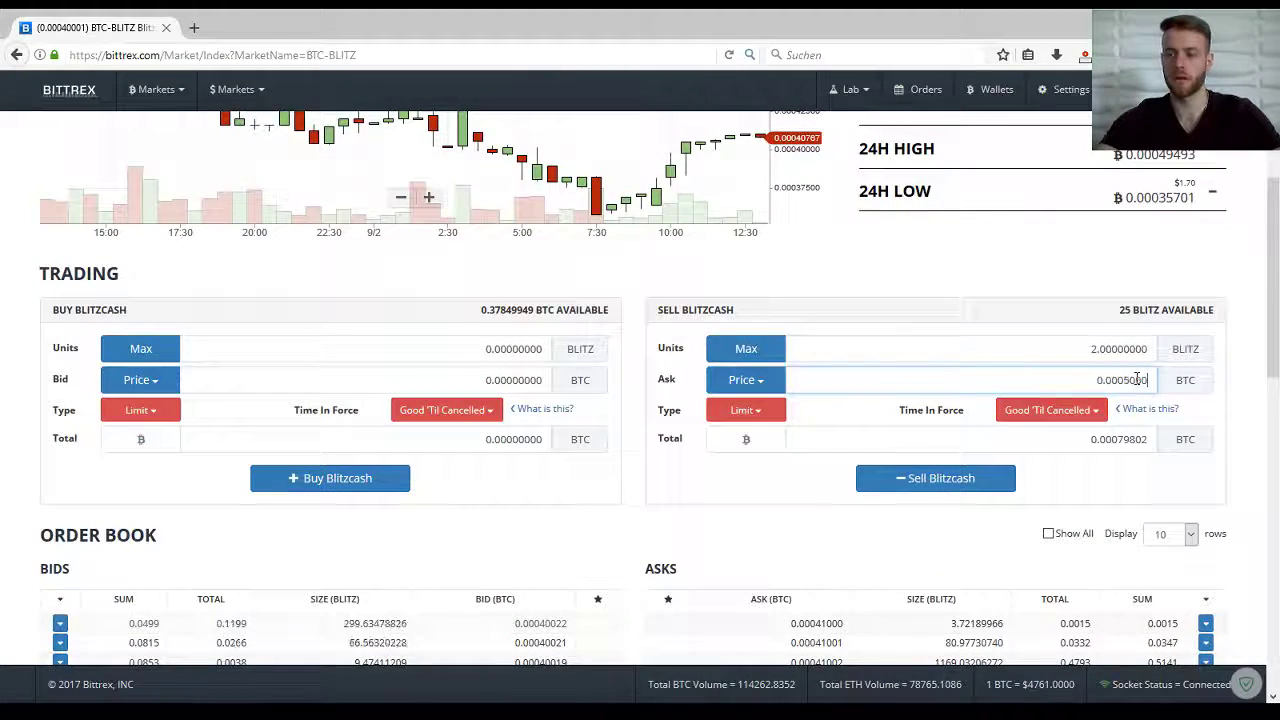
pyautogui.click(1214, 390)
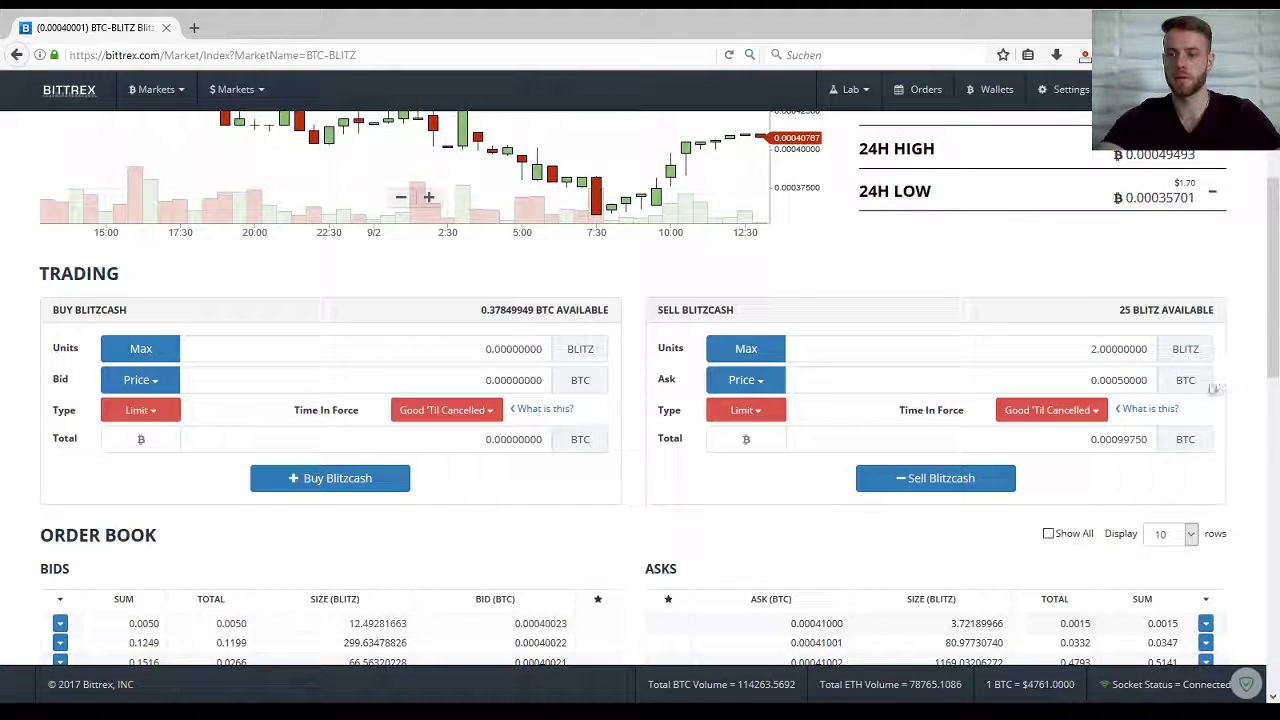
# Place the limit sell order for 2 Blitzcash, checking its total and confirming the order summary.
pyautogui.doubleClick(1119, 442)
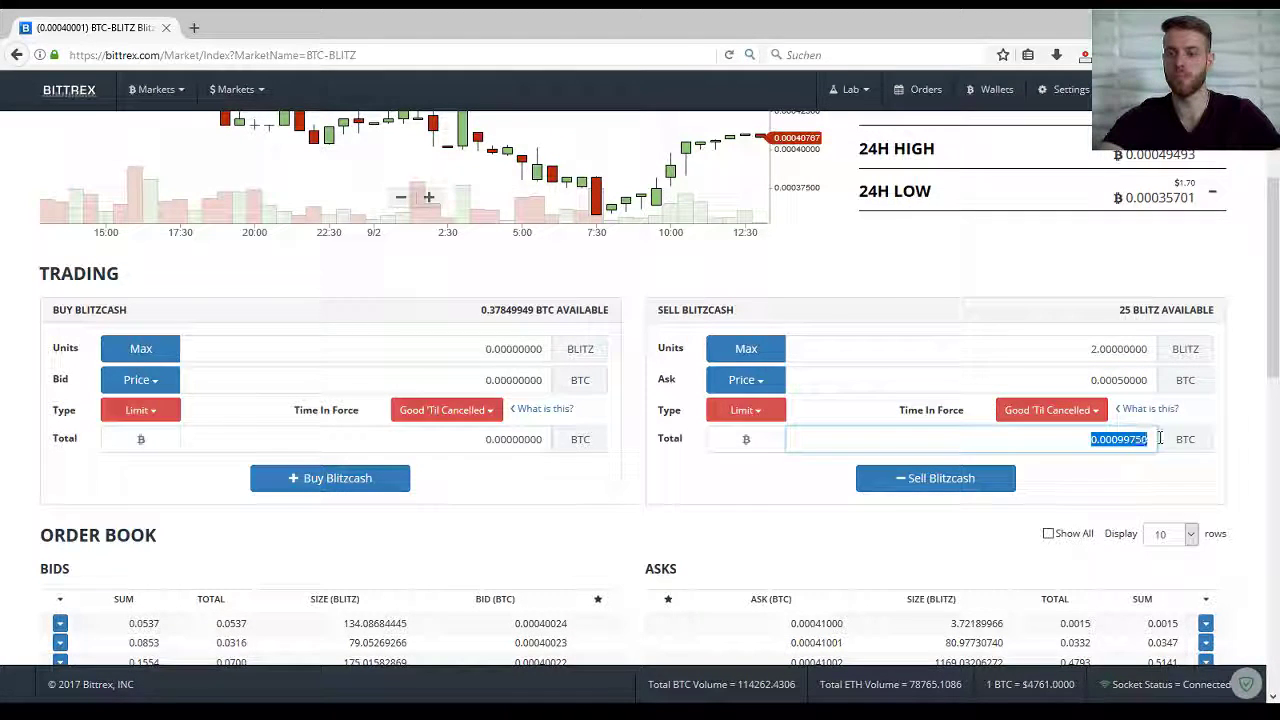
pyautogui.click(945, 482)
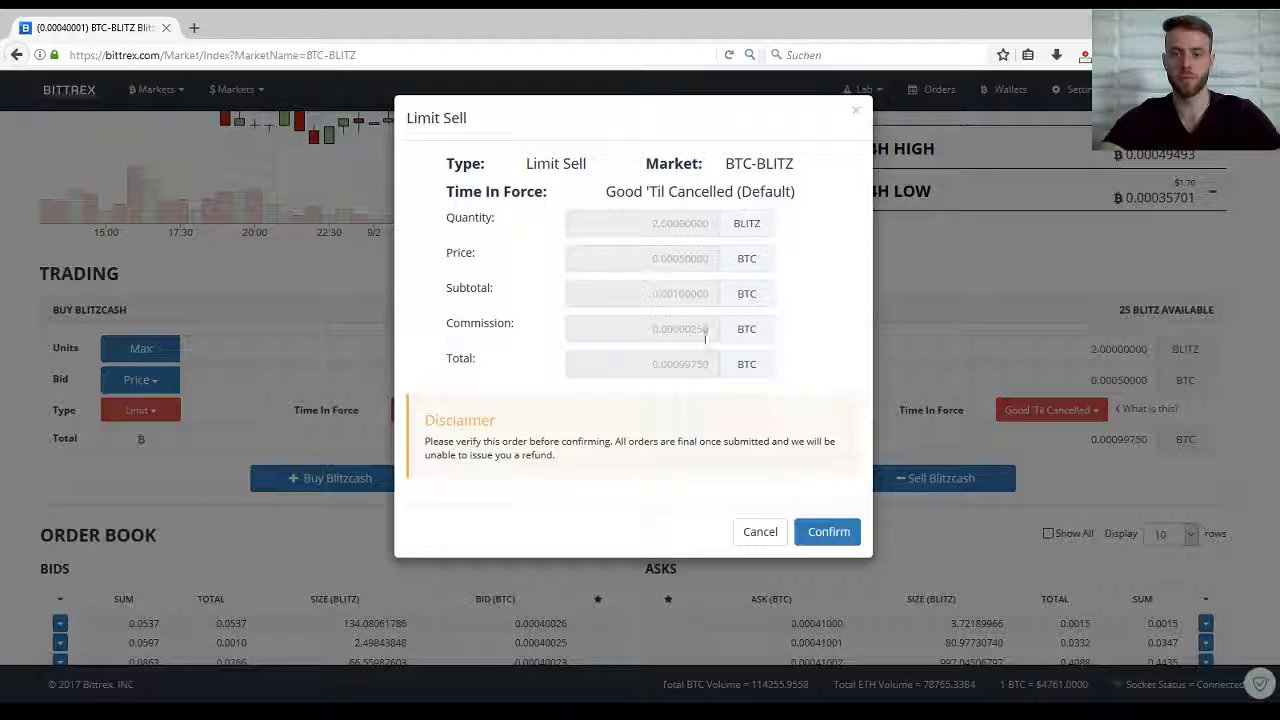
pyautogui.moveTo(646, 363); pyautogui.dragTo(712, 363)
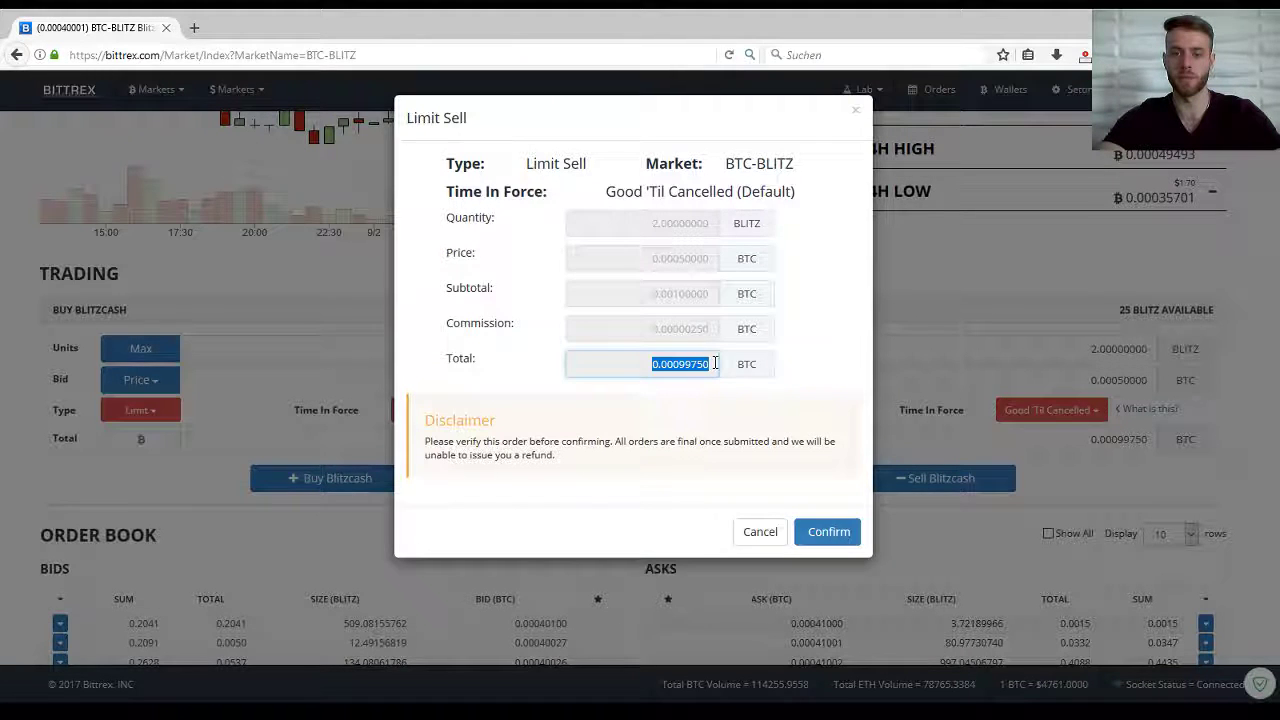
pyautogui.click(828, 533)
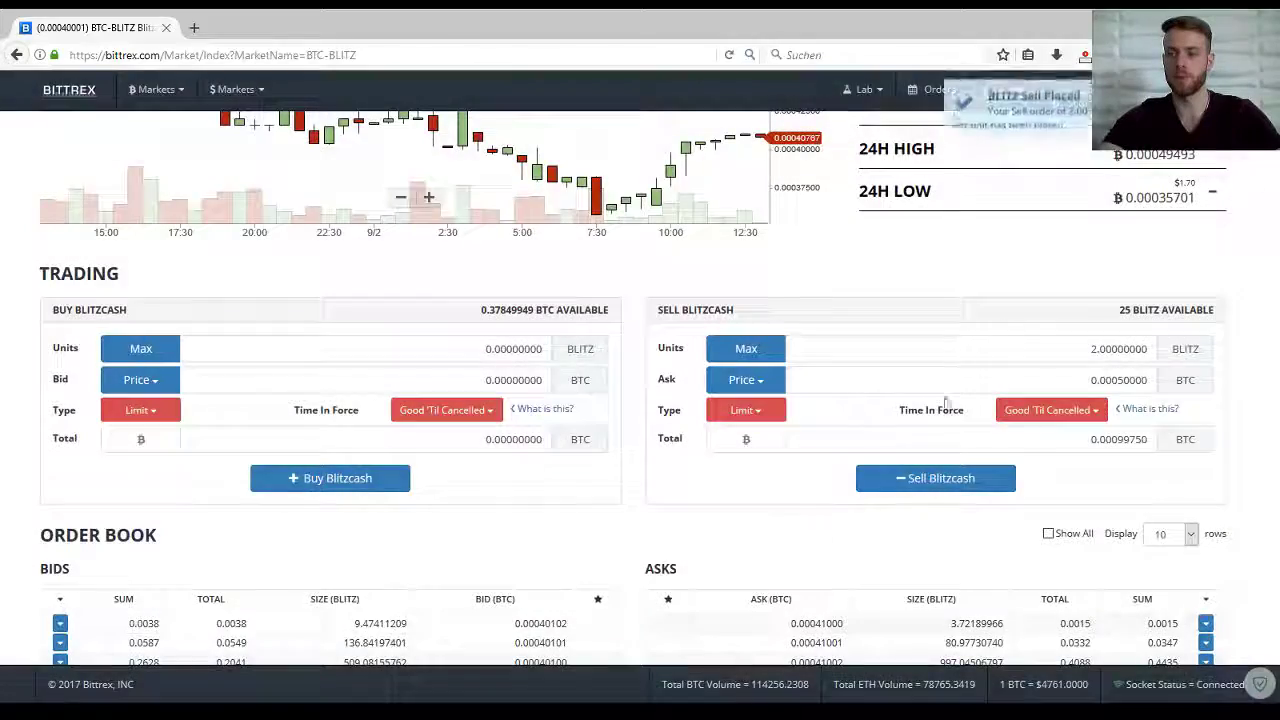
# Examine the open Blitzcash sell orders and compare them with the order book and the market's current price information.
pyautogui.scroll(-3, 1110, 365)
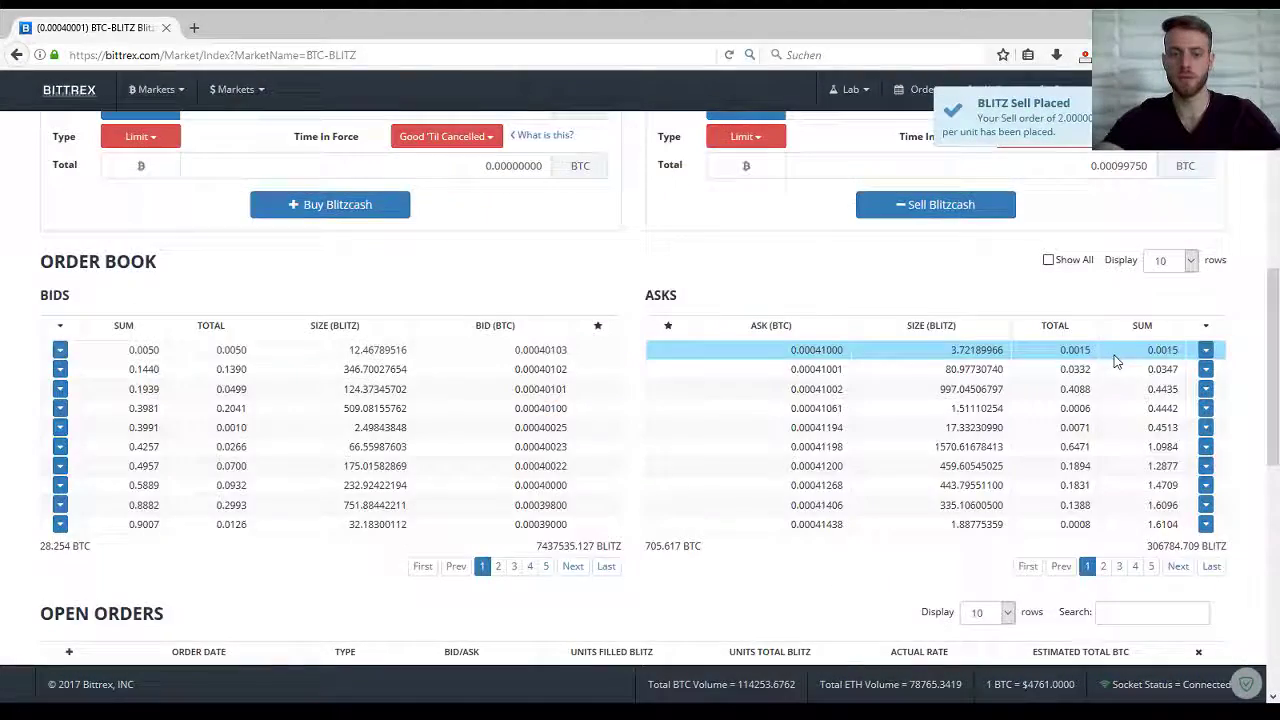
pyautogui.scroll(-3, 1108, 367)
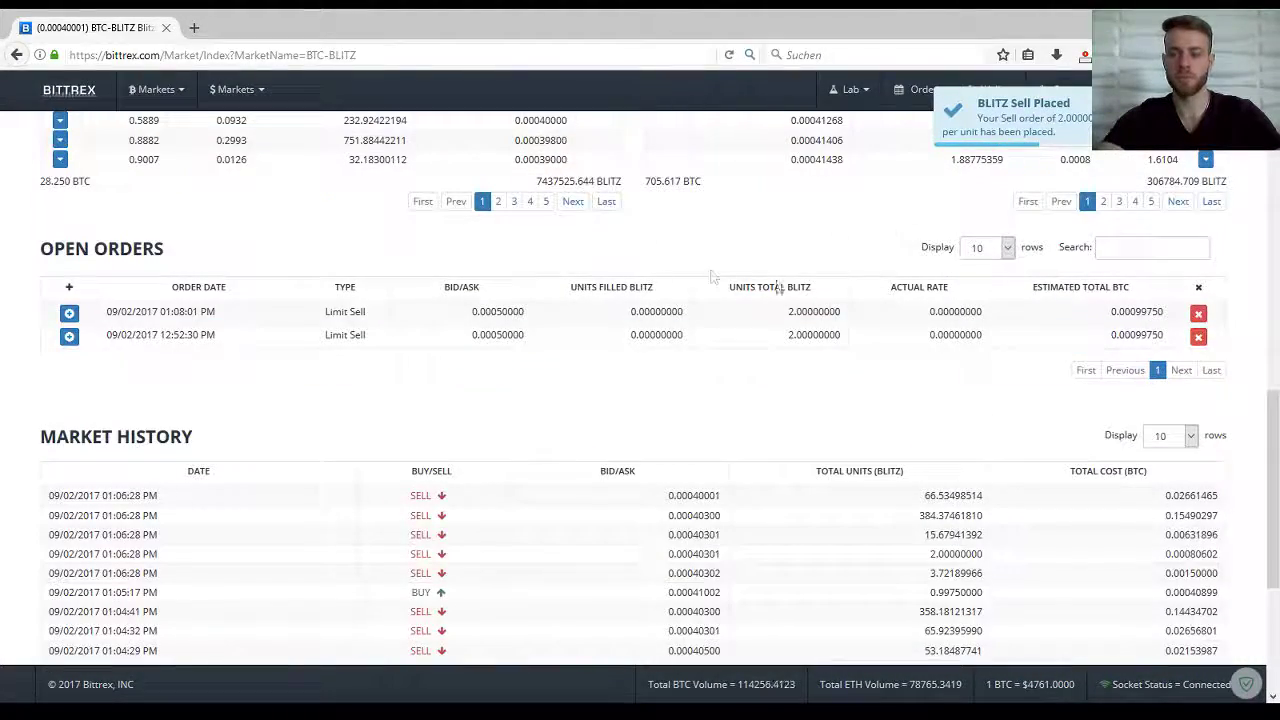
pyautogui.scroll(3, 745, 375)
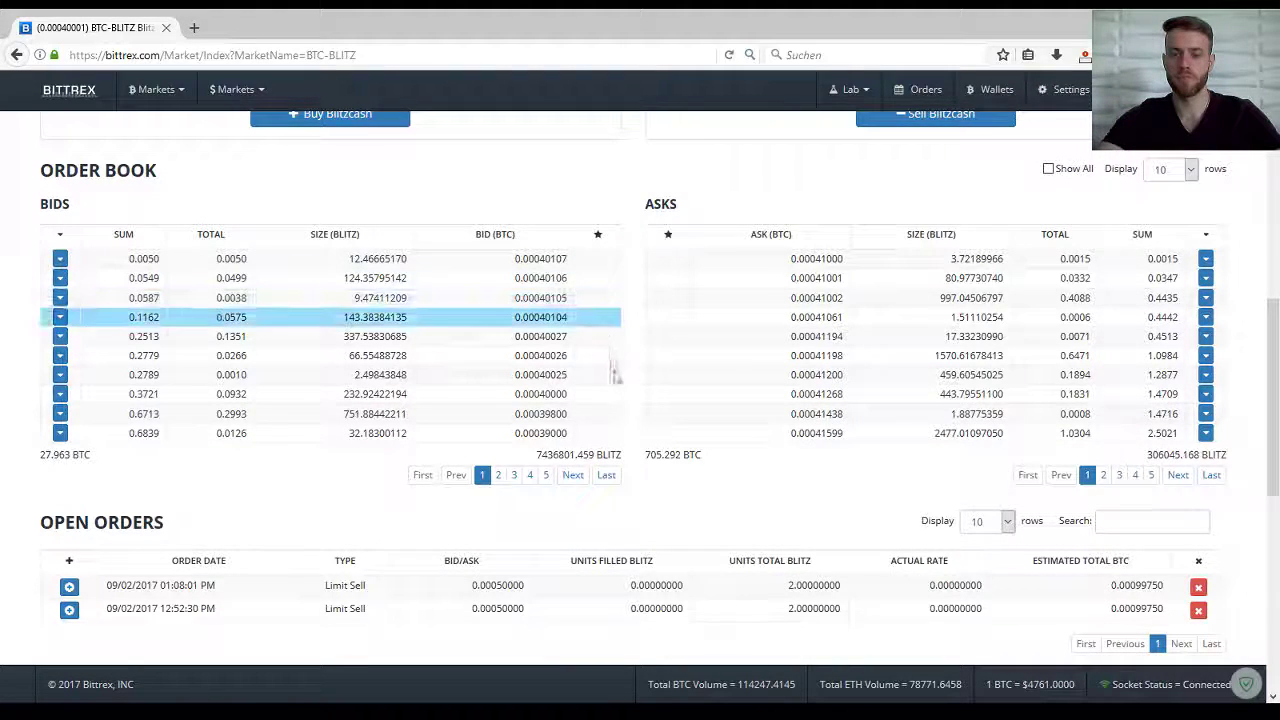
pyautogui.scroll(-2, 615, 380)
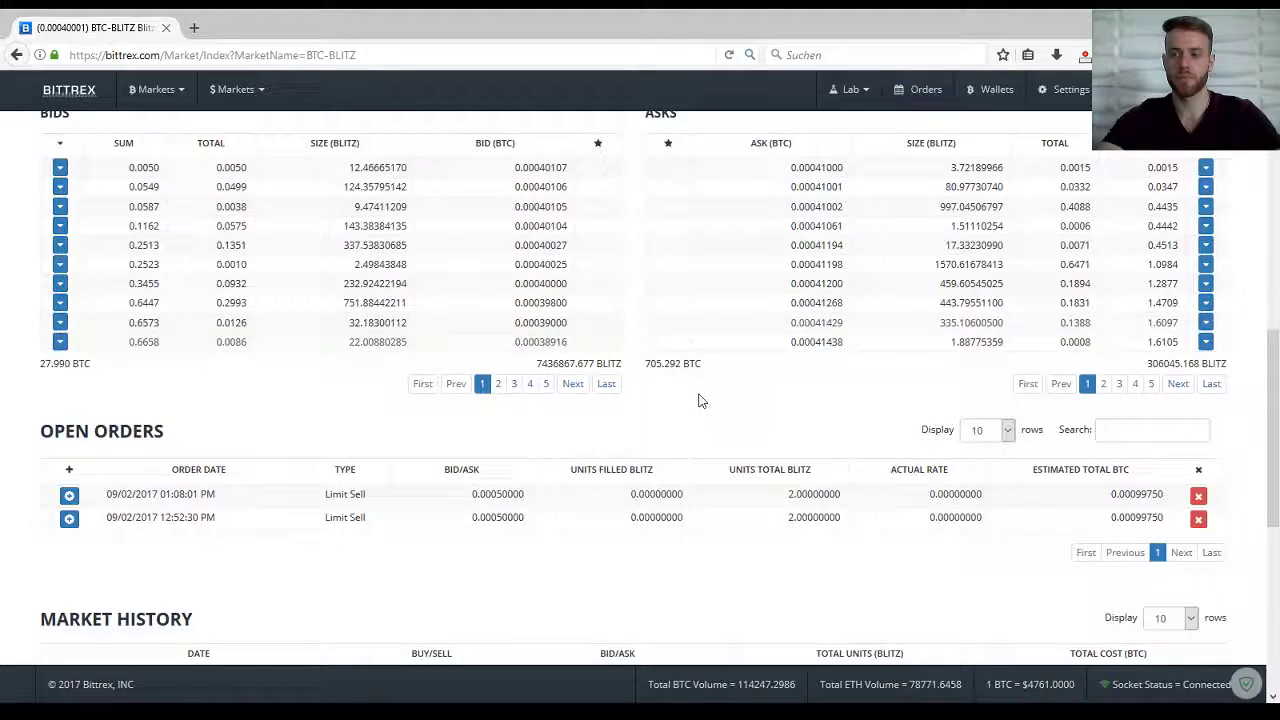
pyautogui.scroll(-2, 705, 400)
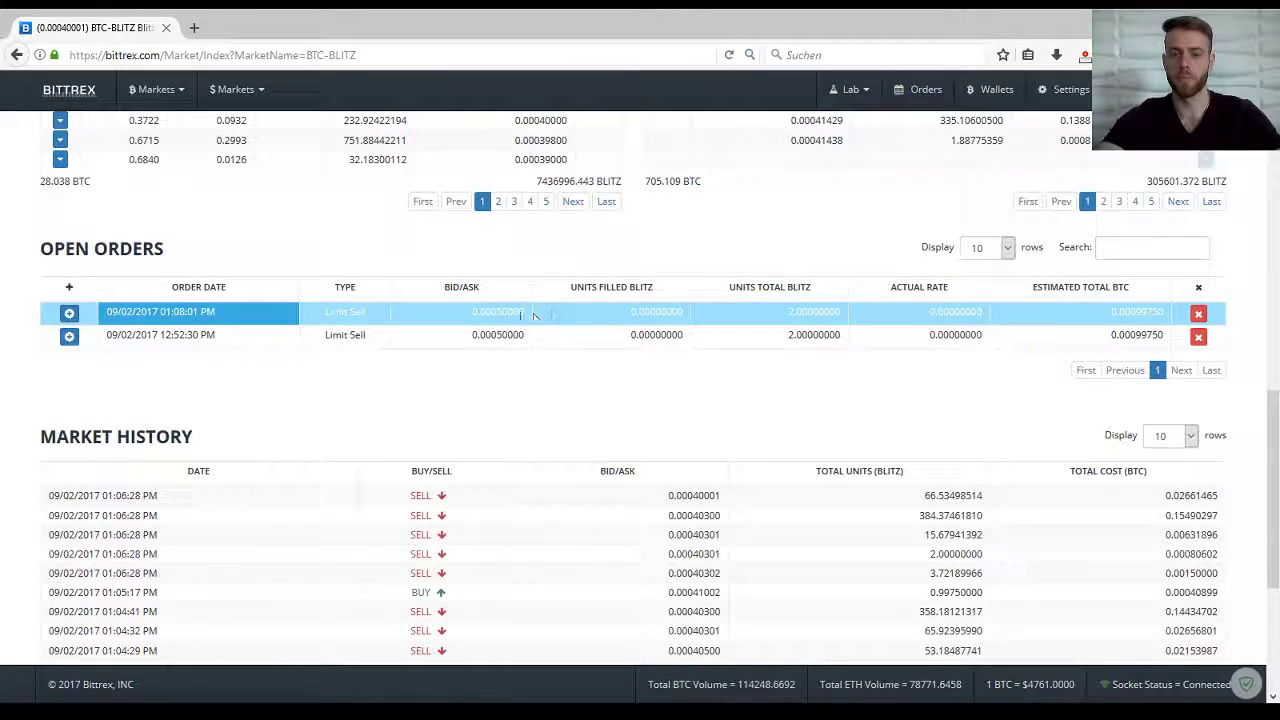
pyautogui.scroll(3, 450, 350)
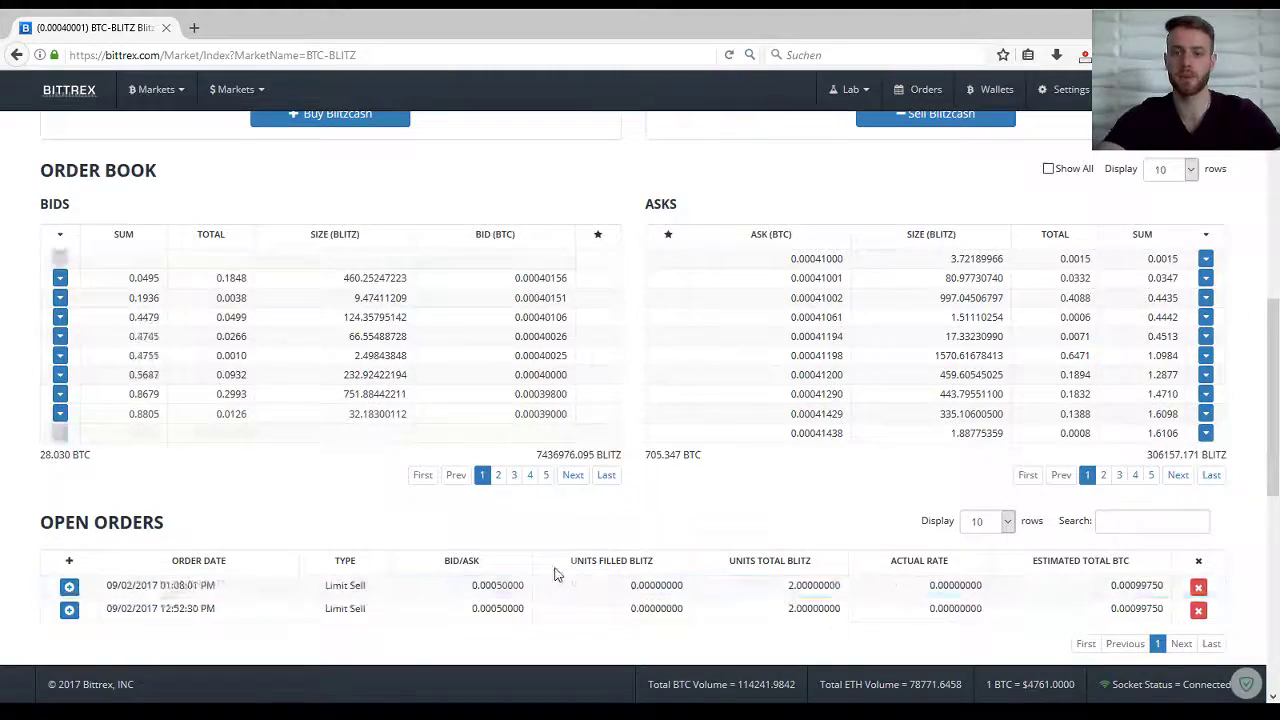
pyautogui.scroll(4, 557, 568)
pyautogui.scroll(3, 557, 568)
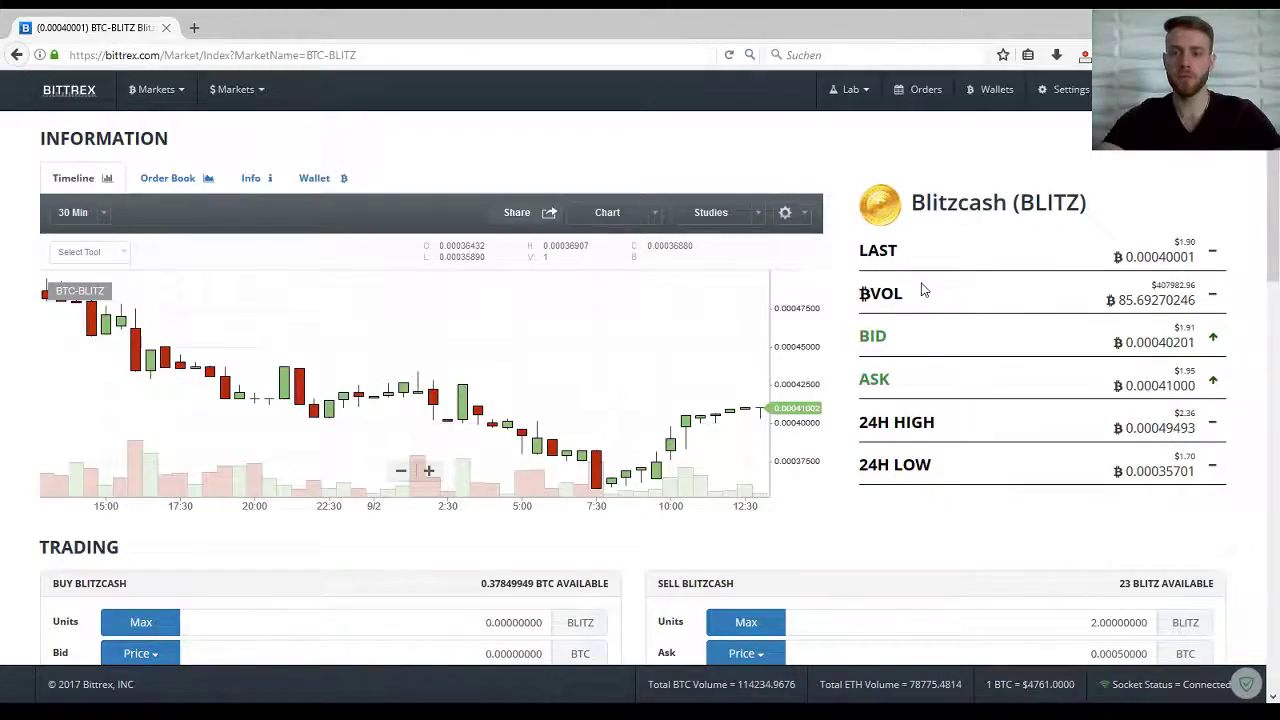
pyautogui.scroll(-8, 880, 360)
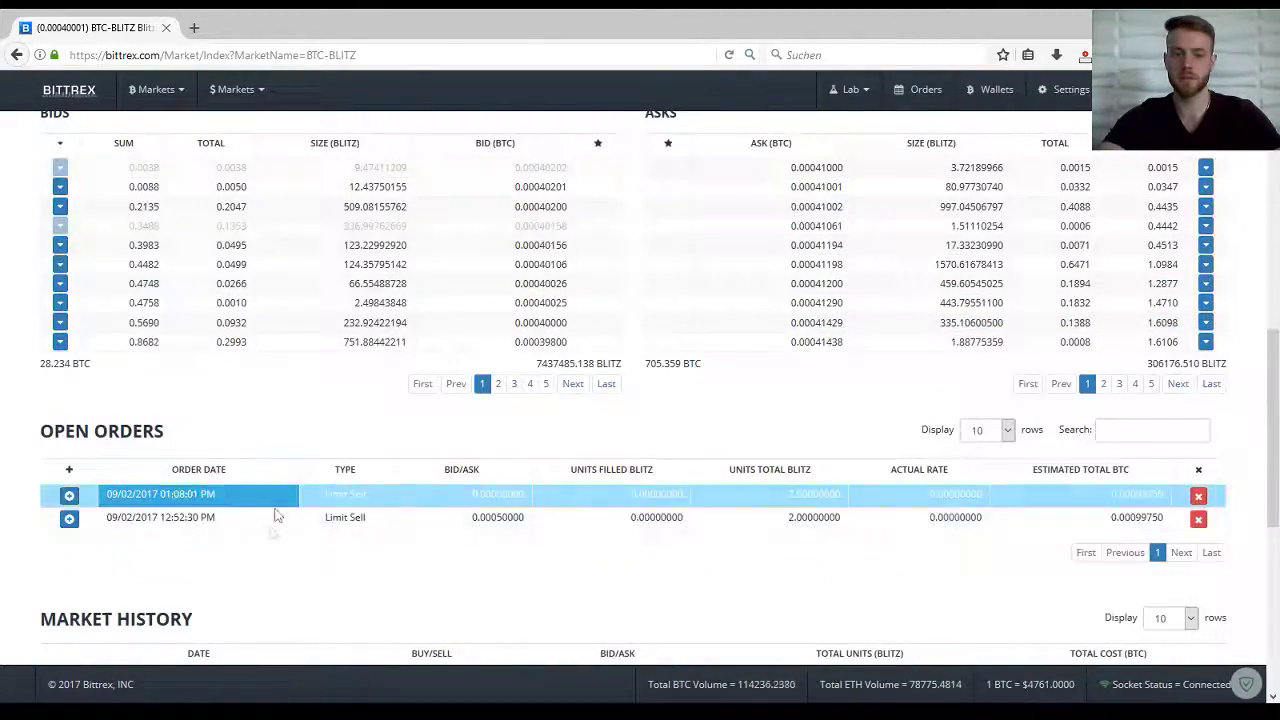
pyautogui.scroll(8, 277, 515)
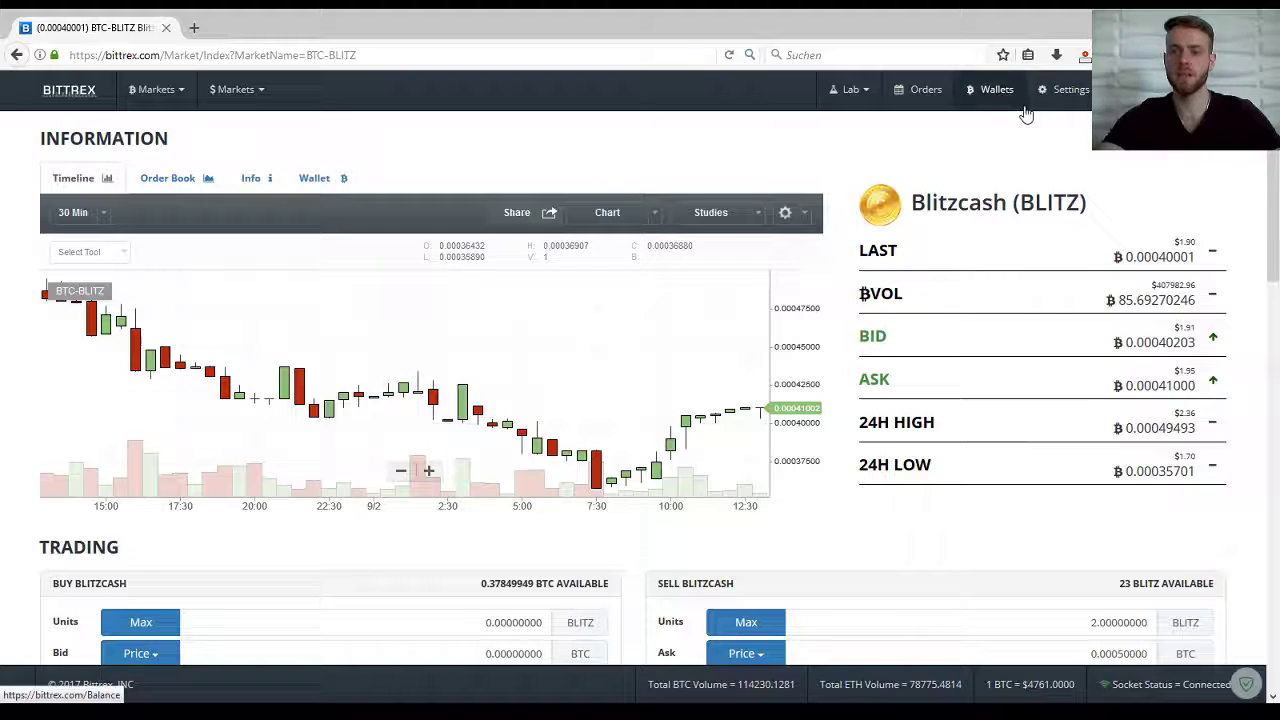
# Review the basic and enhanced verification pages in the account settings, including the enhanced withdrawal limit, and return to the markets home page.
pyautogui.click(1063, 92)
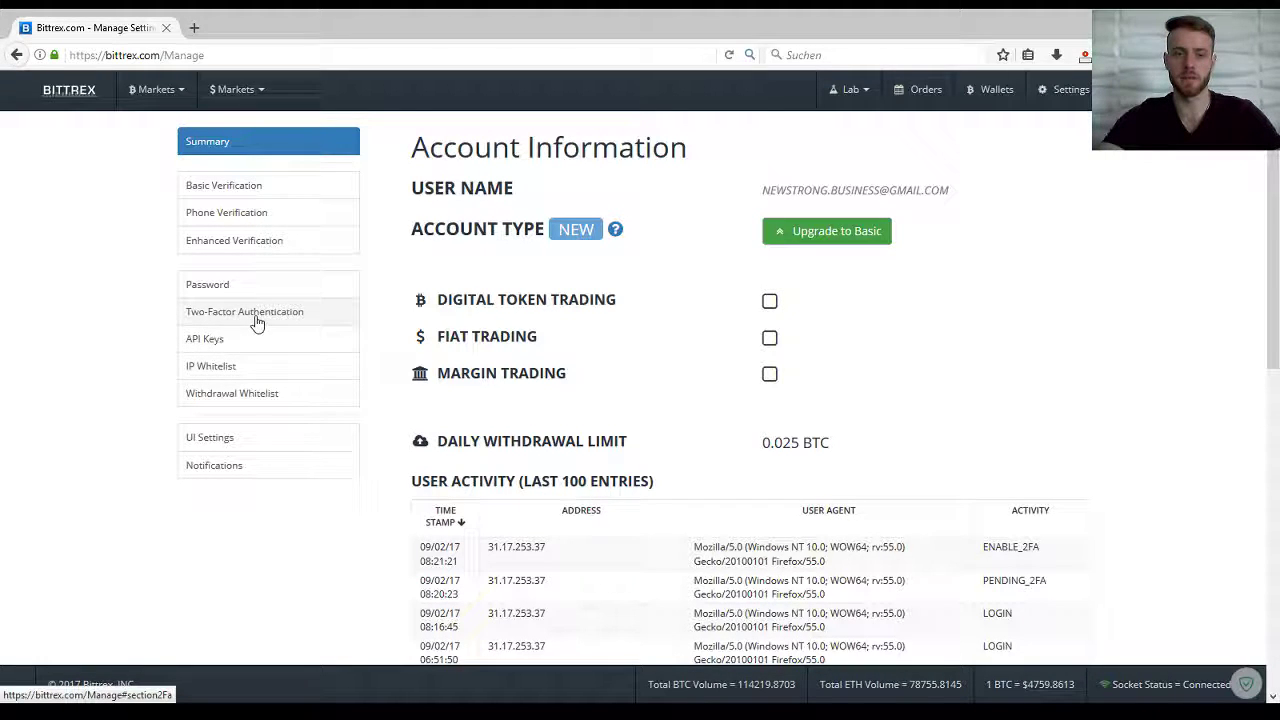
pyautogui.click(245, 193)
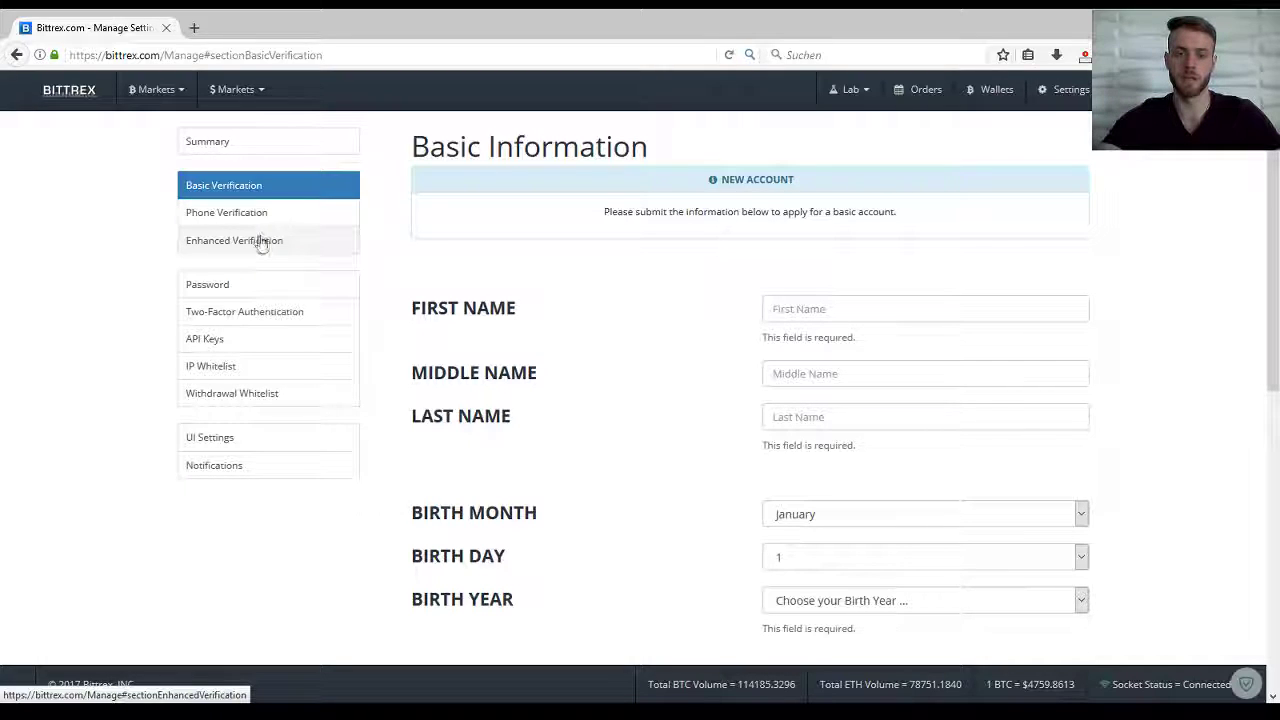
pyautogui.click(251, 246)
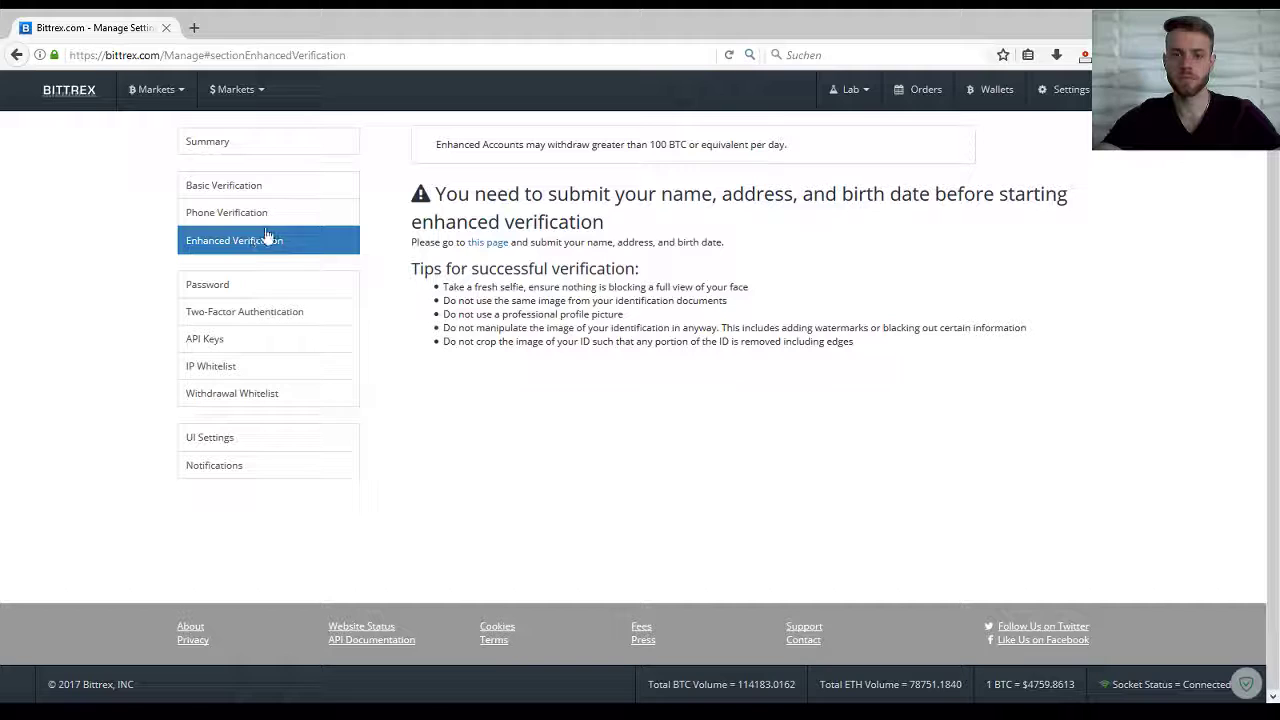
pyautogui.moveTo(650, 143); pyautogui.dragTo(687, 147)
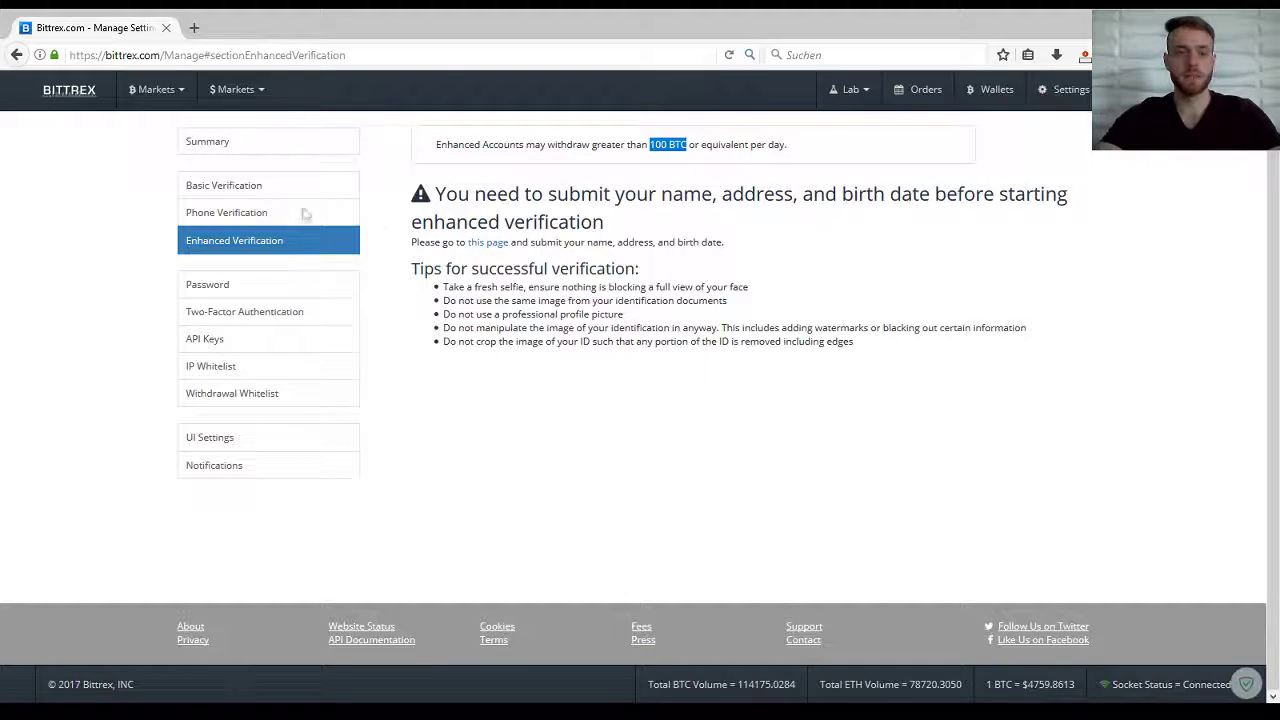
pyautogui.click(66, 100)
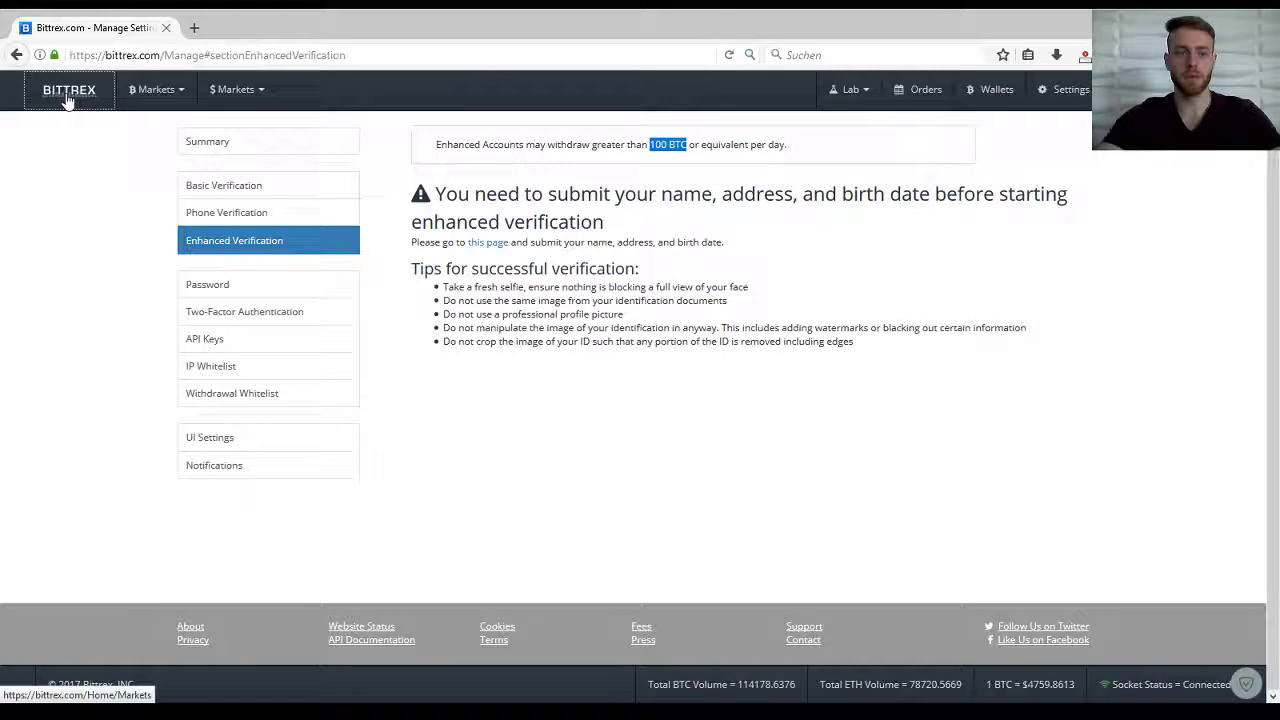